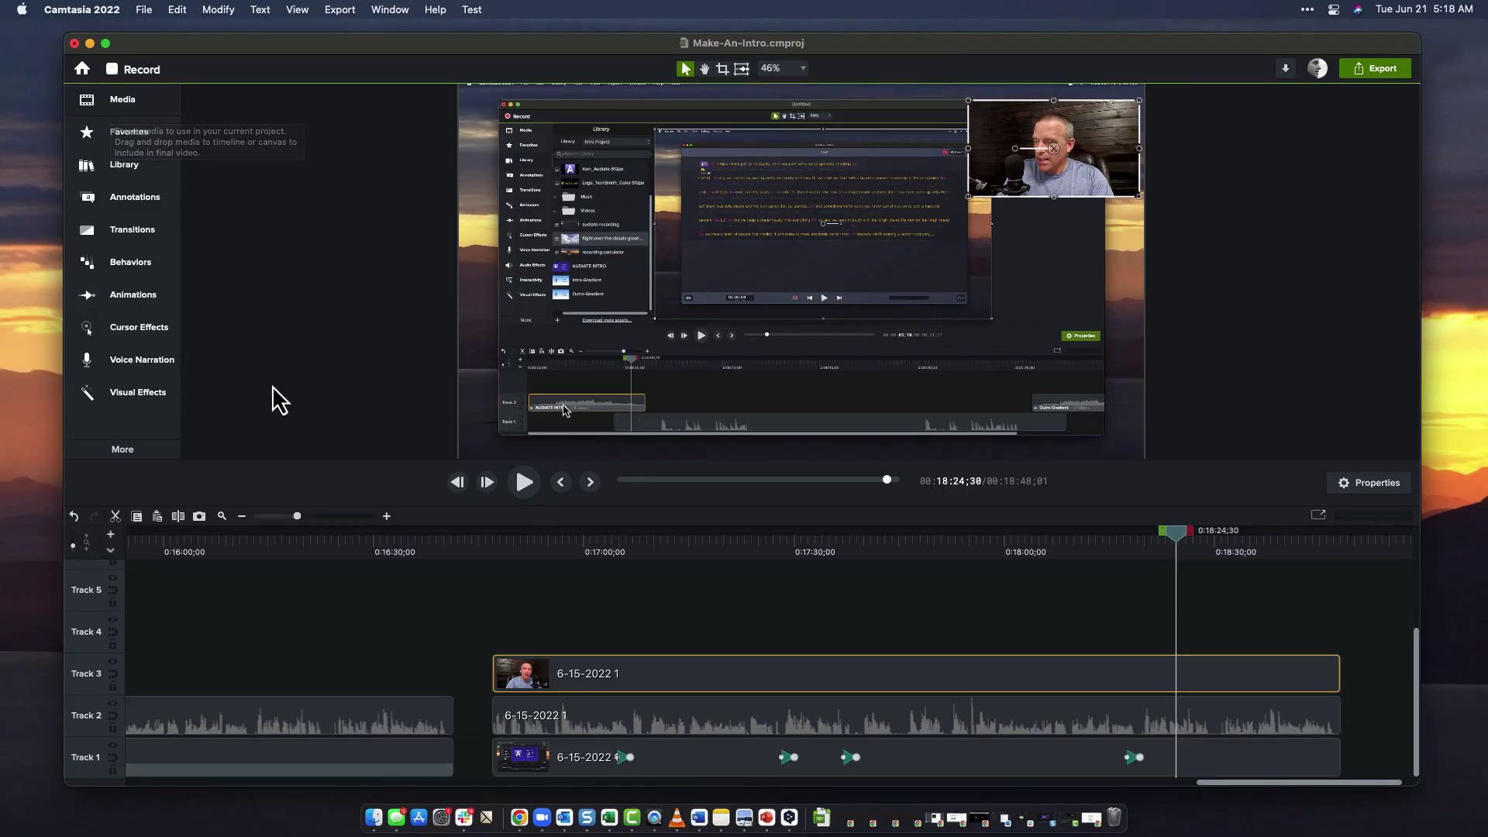
- Scrub the timeline back to about 16:32;53 to preview the circular webcam bubble
left_click_drag(1177, 536, 1240, 544)
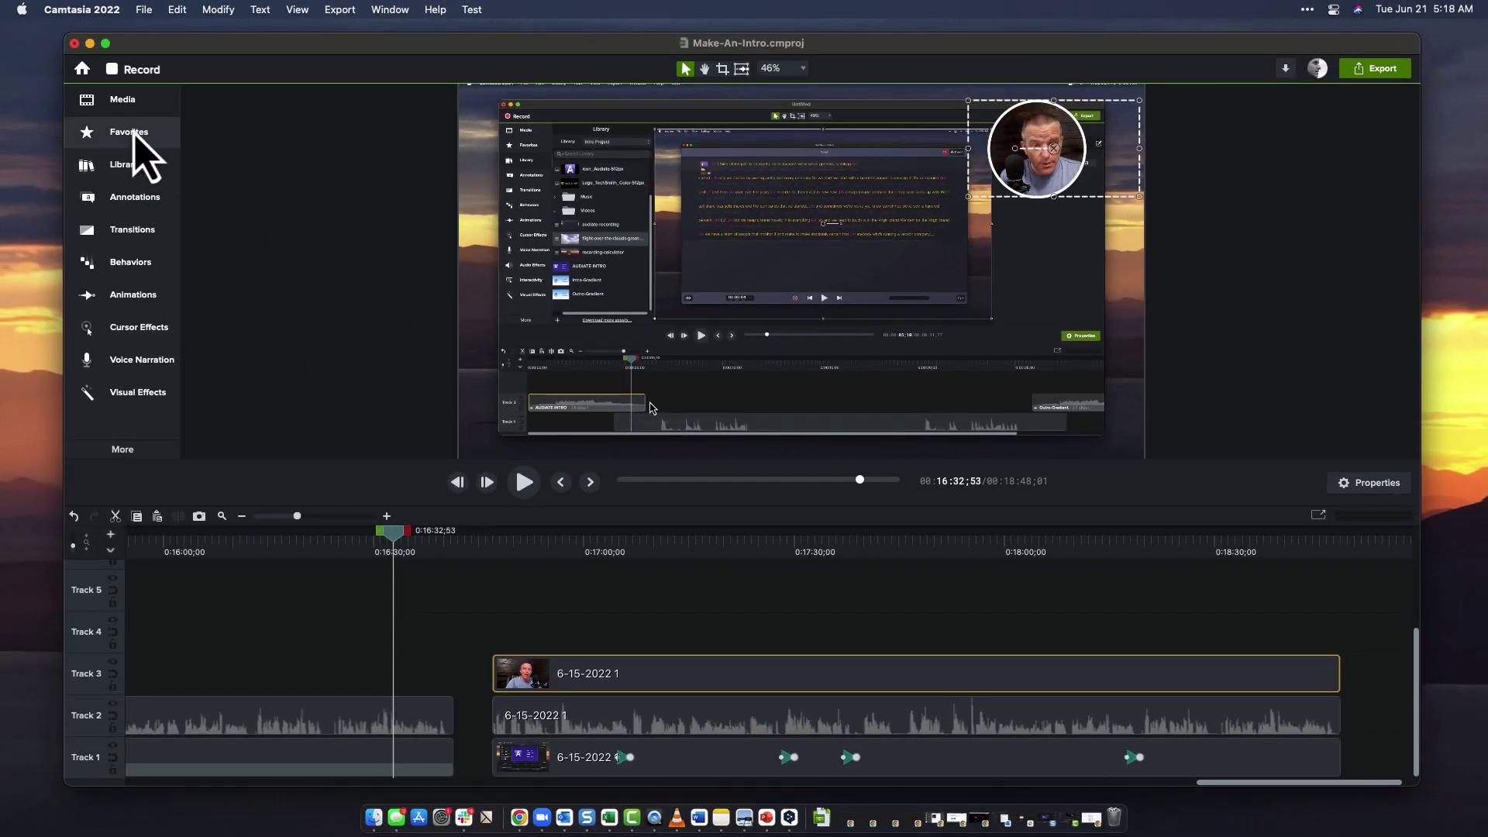
- Check the Bold style under Annotations > Shapes, then return to the Favorites list
left_click(132, 133)
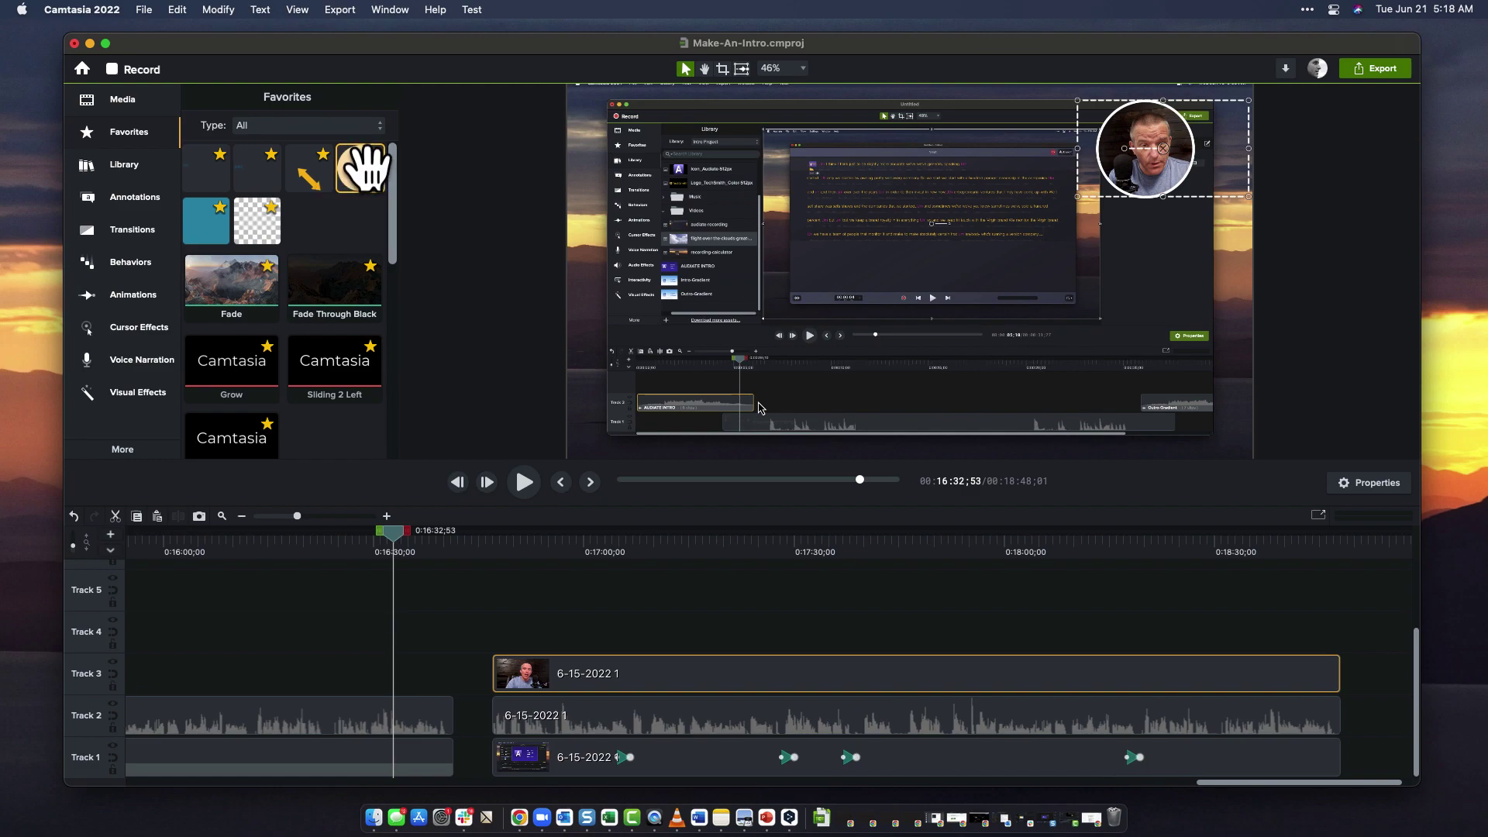
left_click(128, 198)
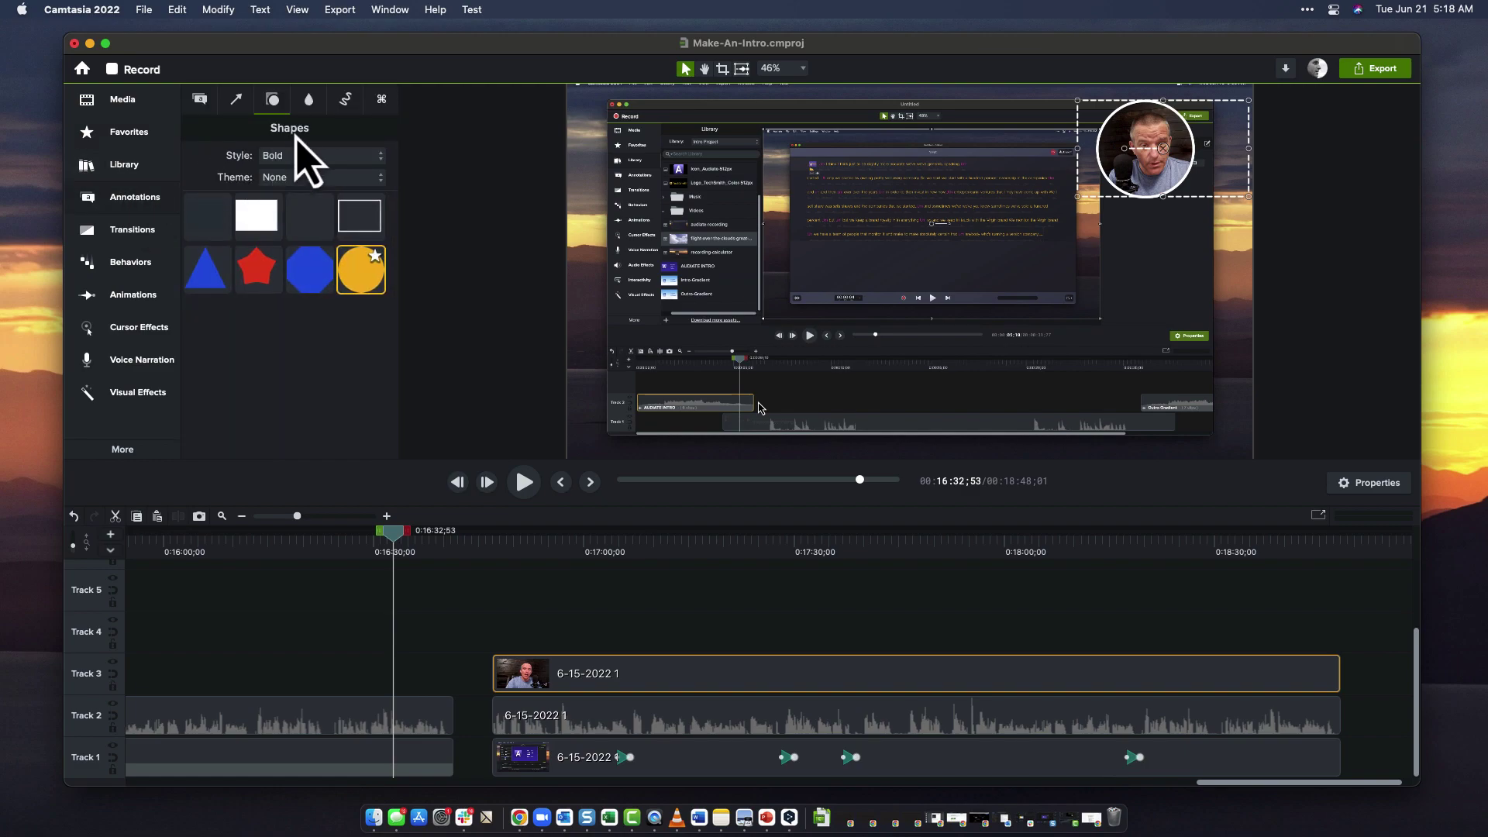
left_click(292, 158)
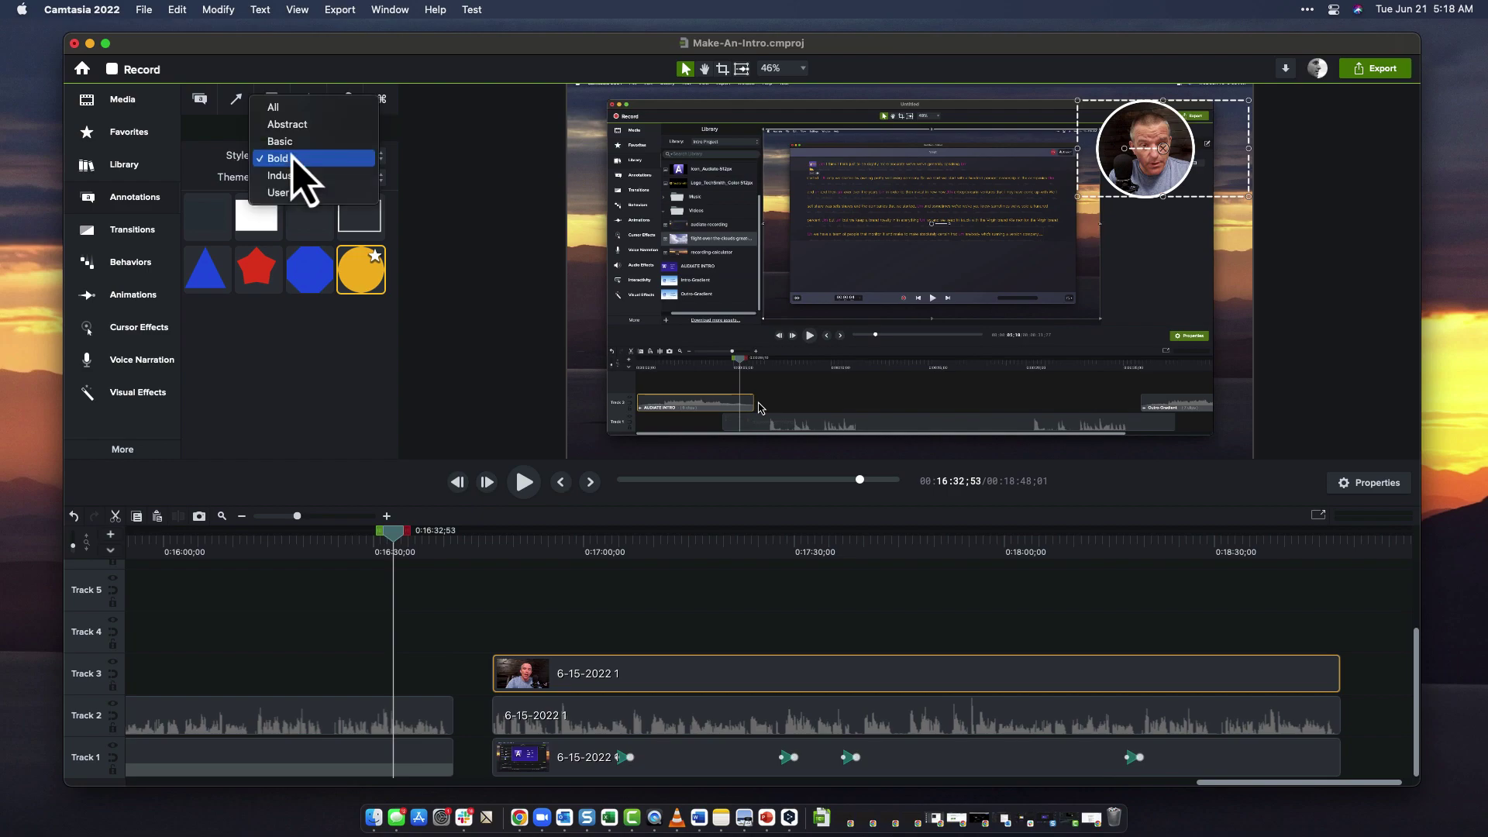
left_click(292, 159)
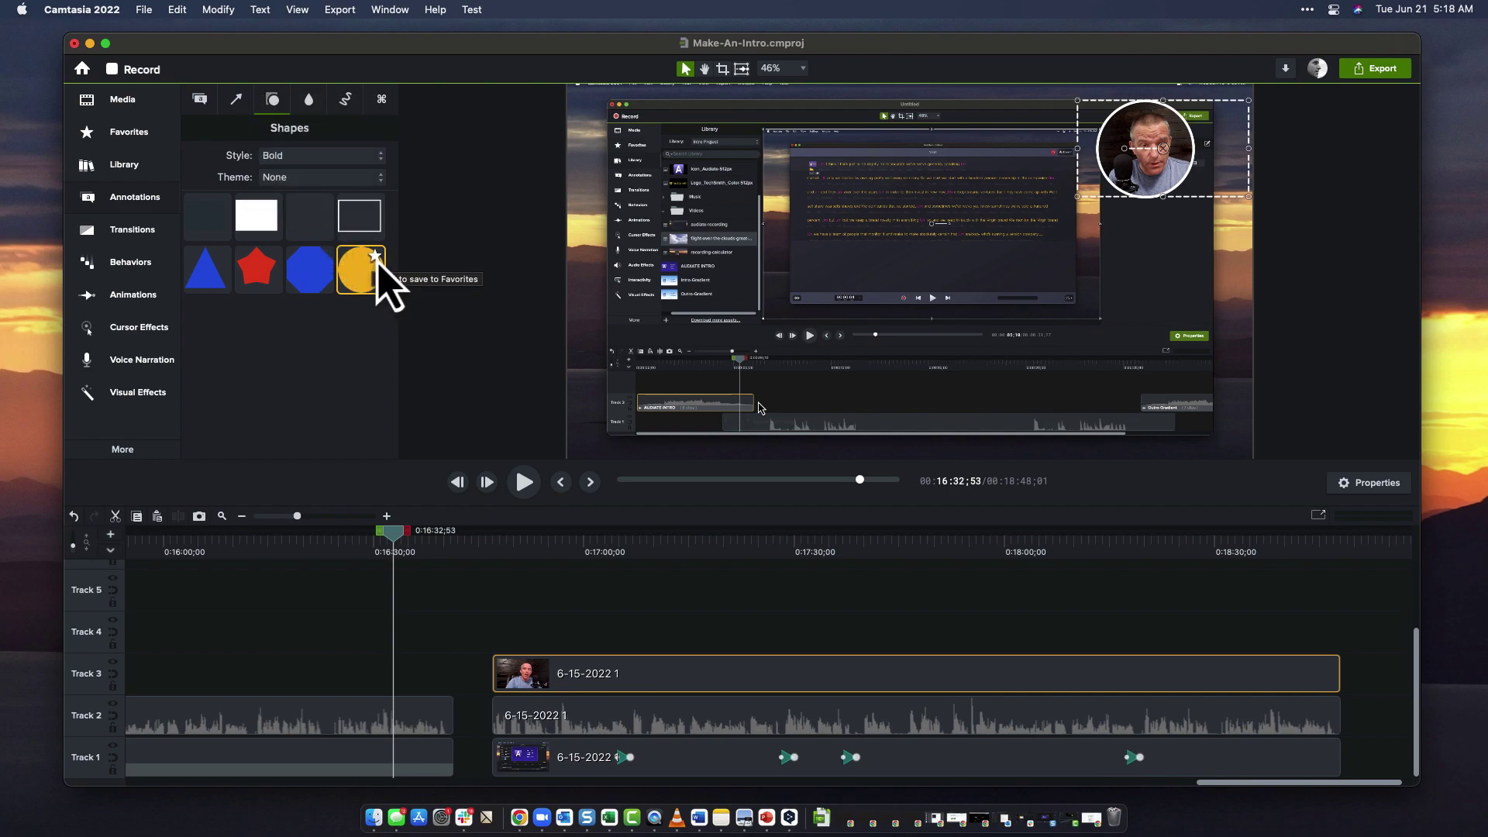
left_click(123, 138)
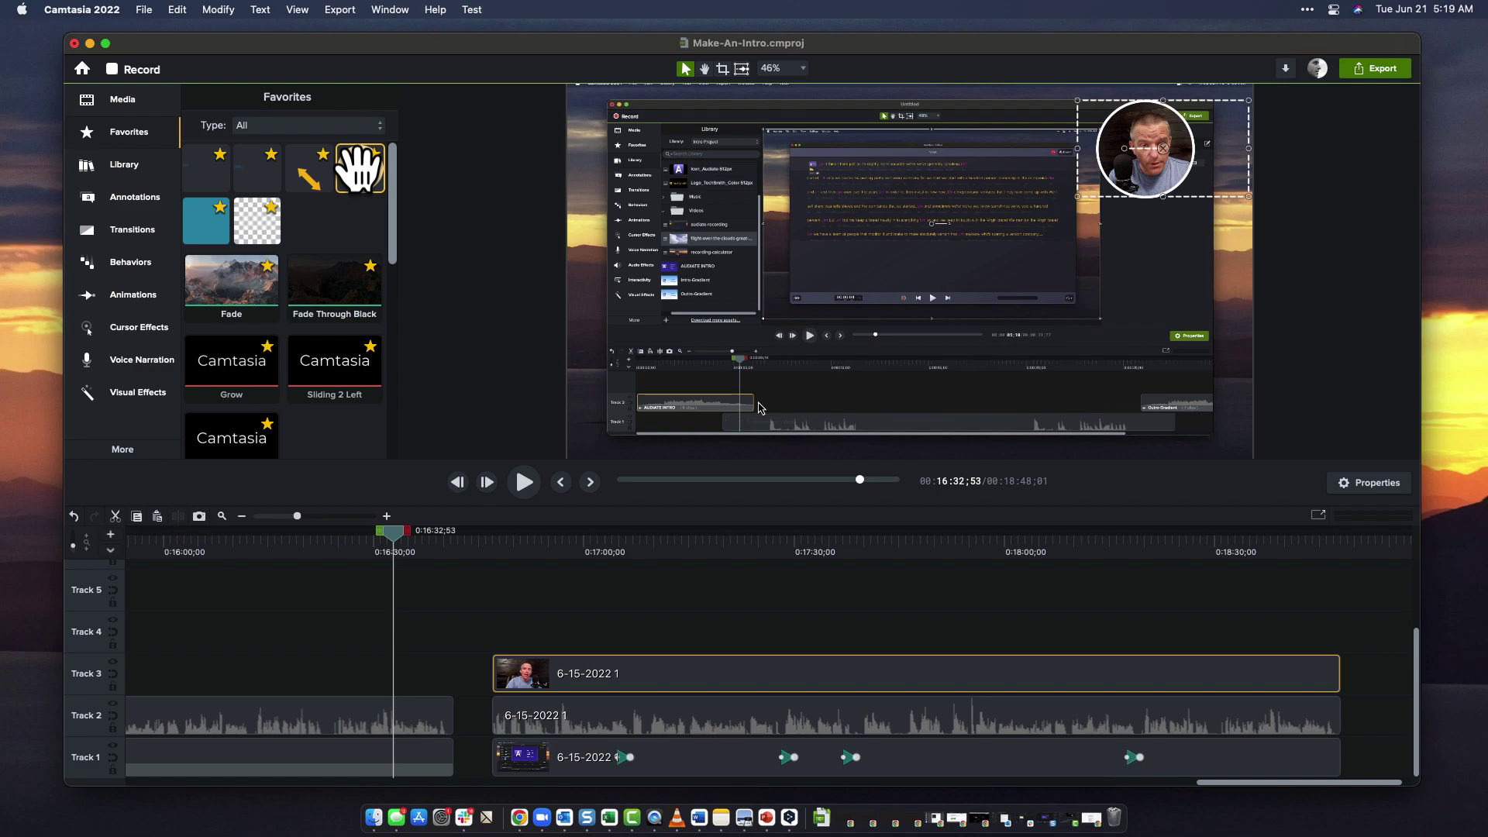
- Add the peach circle on Track 4, size it over the webcam, and match the webcam clip's length
left_click_drag(359, 168, 1139, 590)
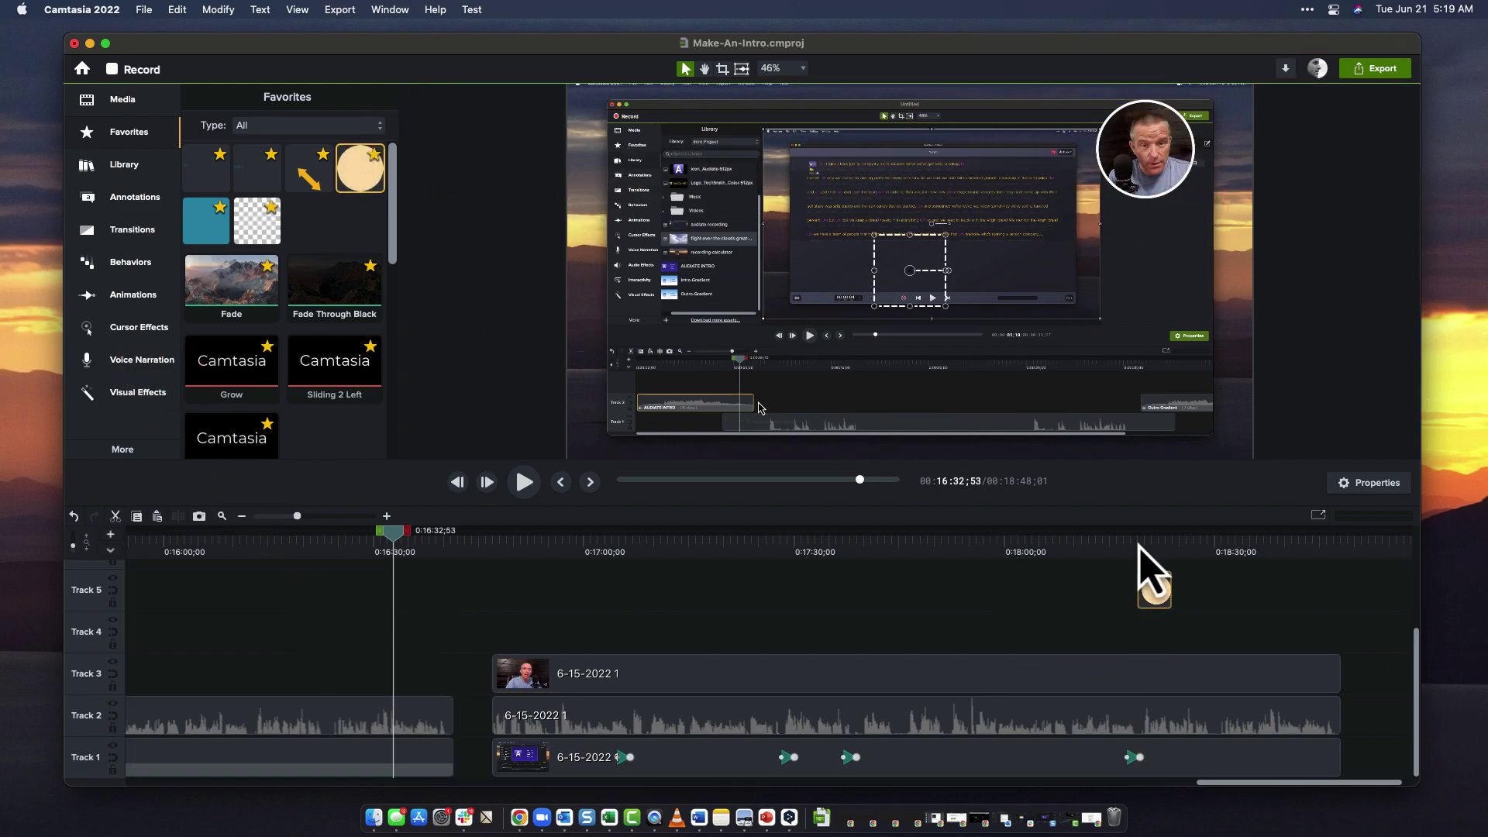
left_click(1150, 536)
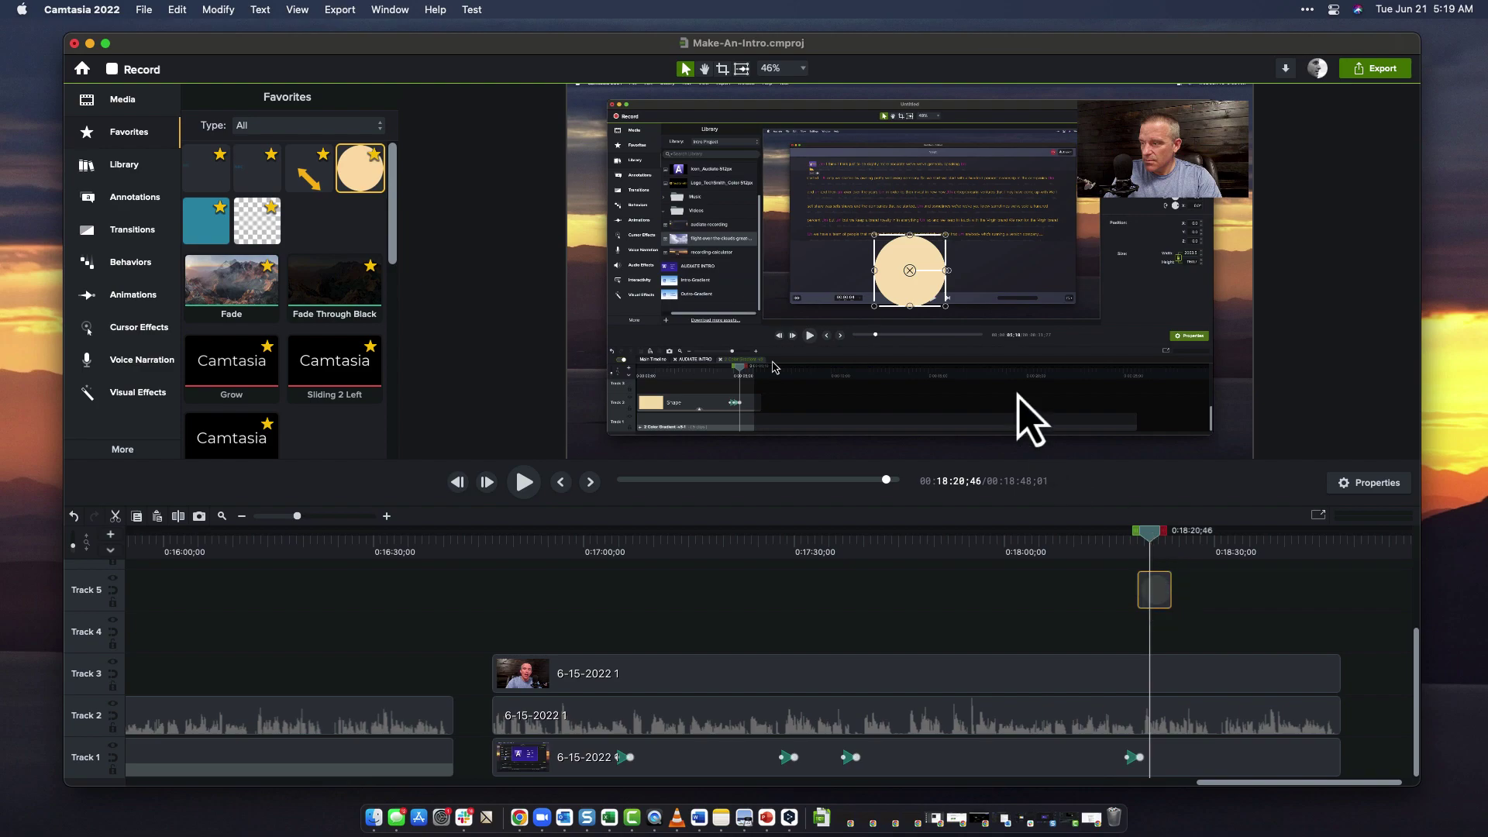
left_click_drag(911, 275, 1145, 155)
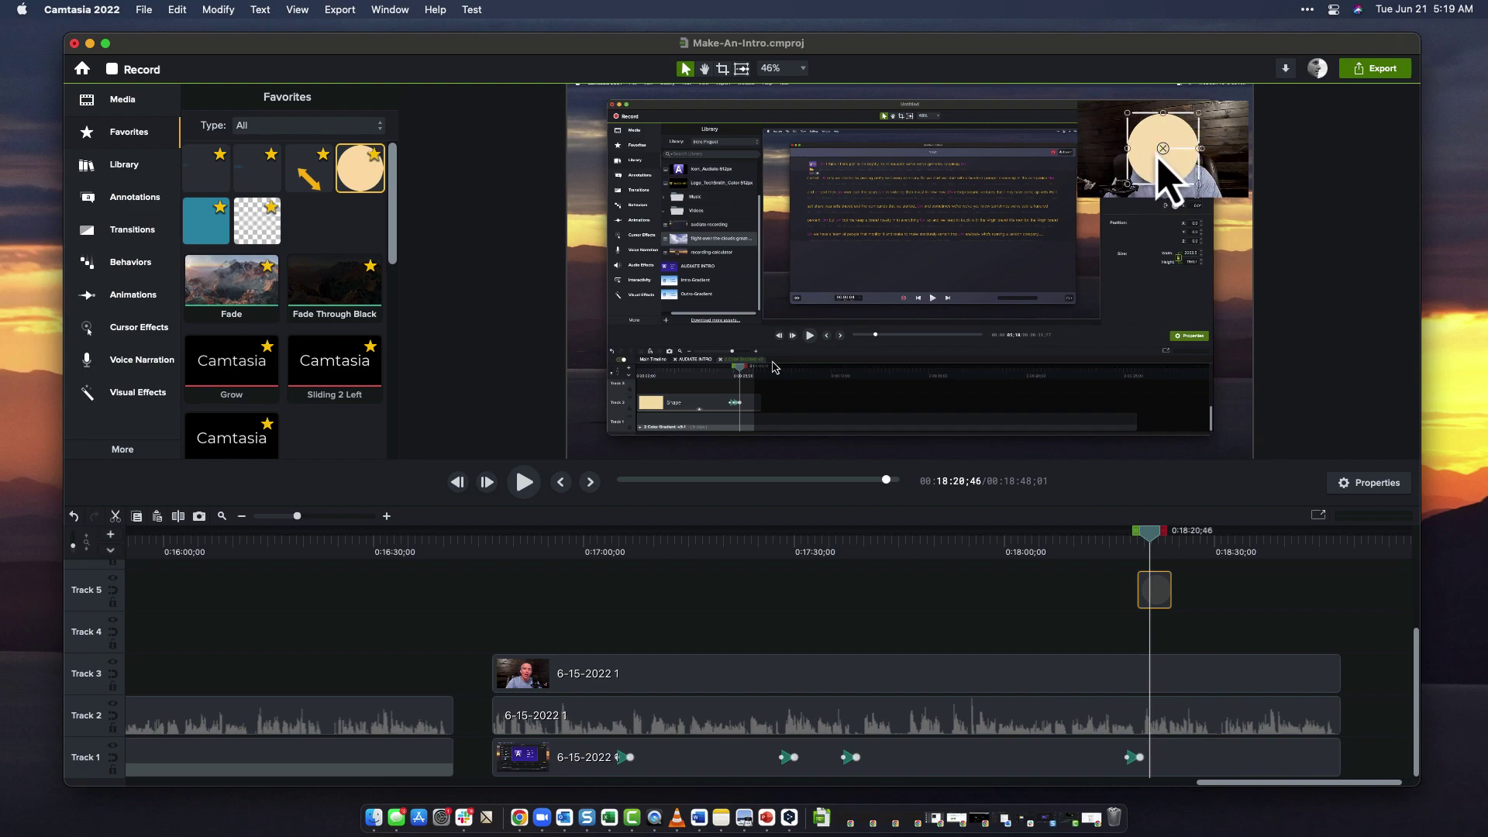
left_click_drag(1162, 155, 1156, 155)
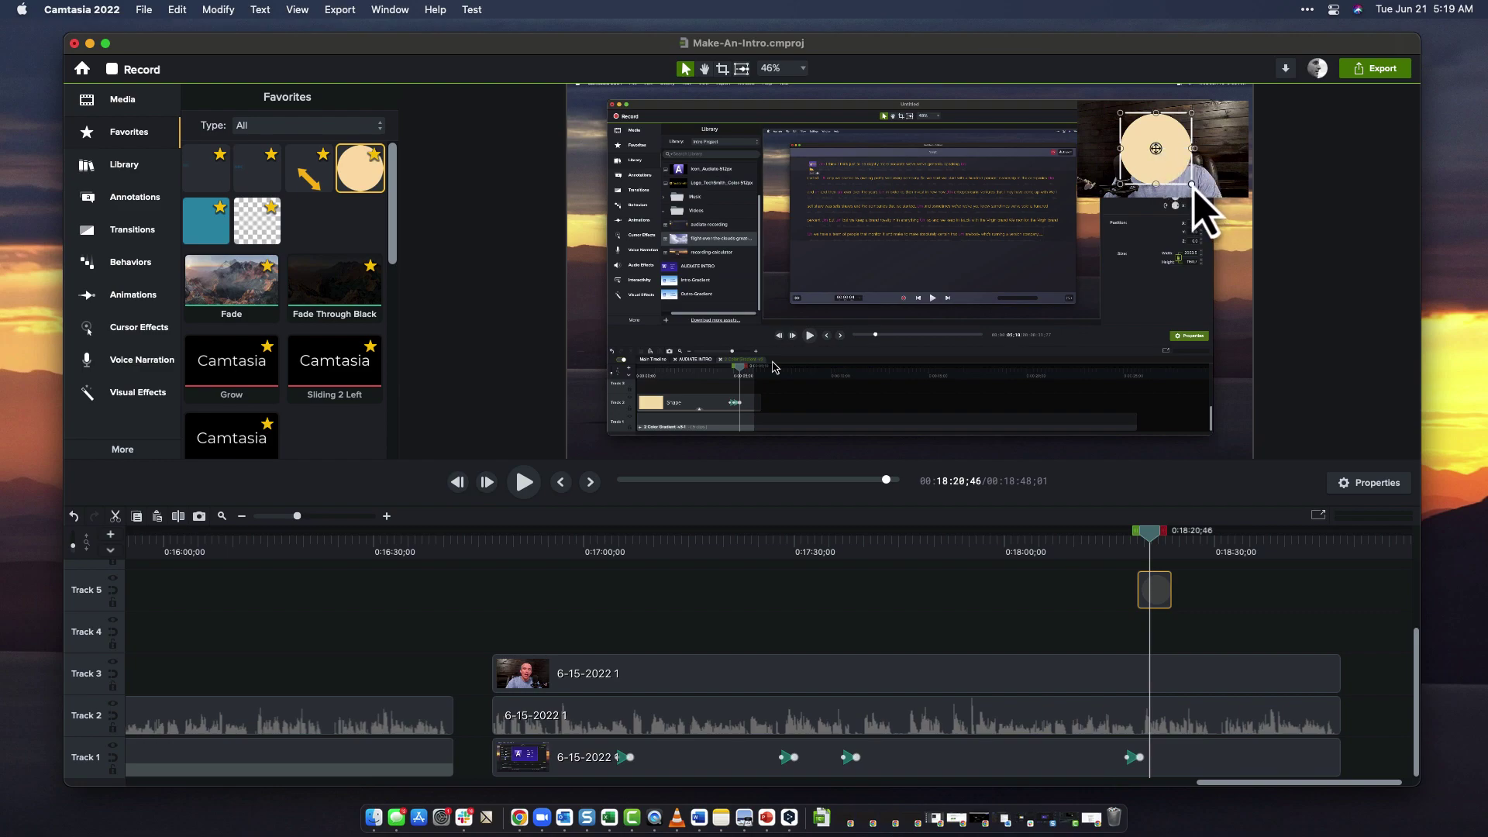
left_click_drag(1191, 186, 1202, 197)
key("super+z")
left_click_drag(1191, 186, 1204, 198)
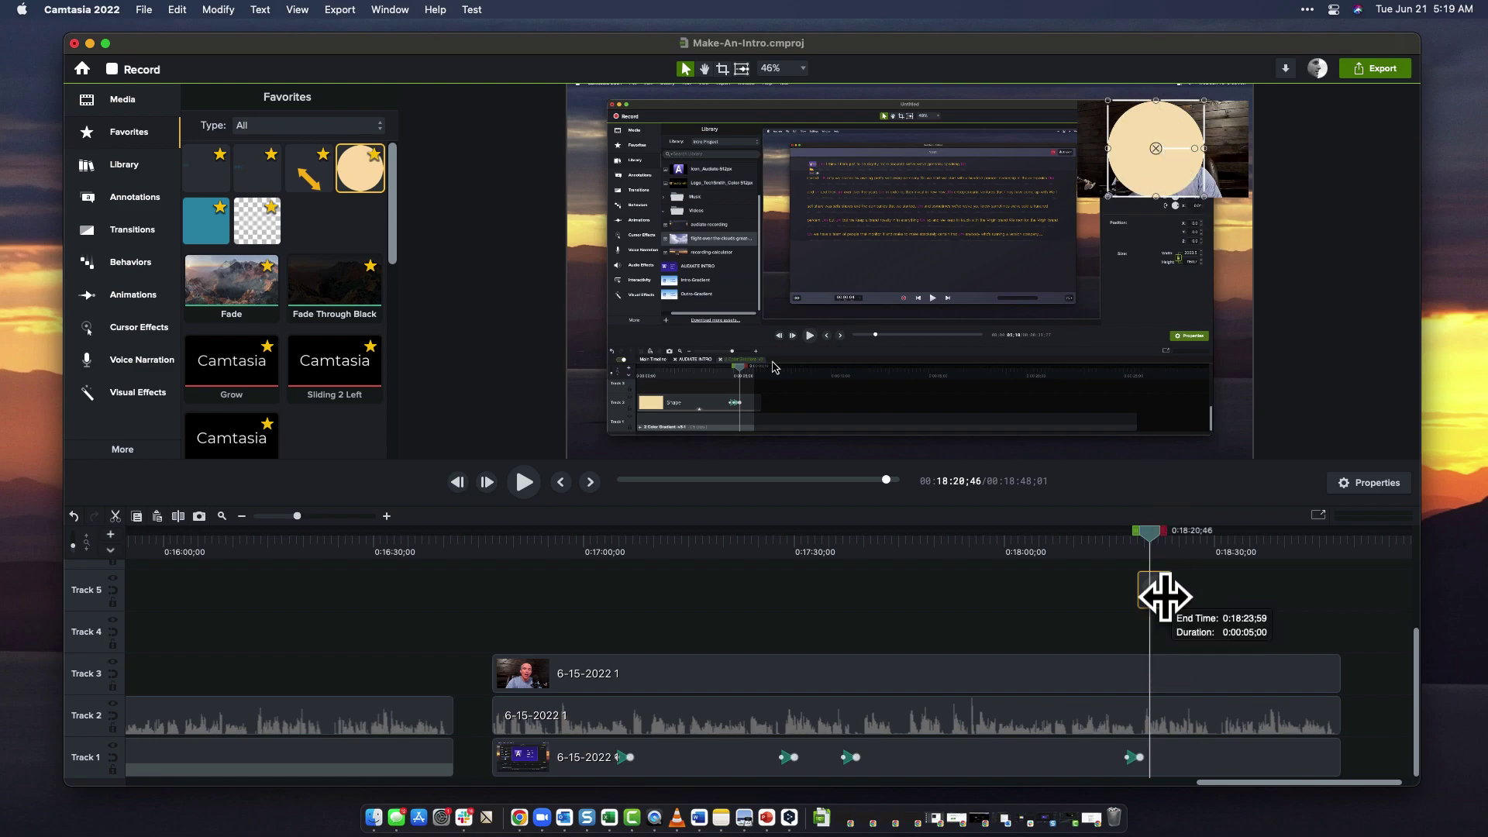
left_click_drag(1164, 597, 1339, 601)
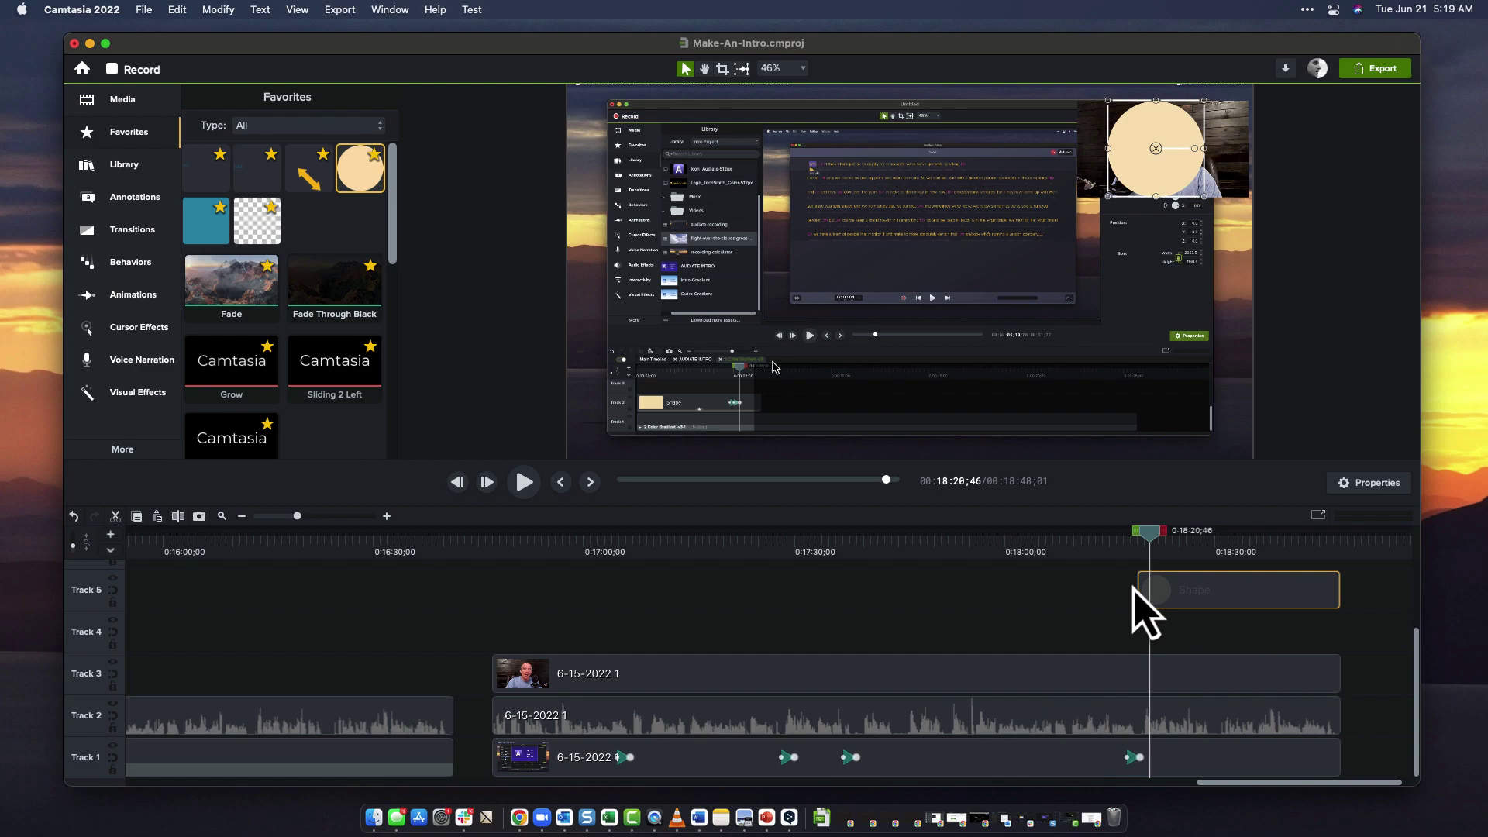
left_click_drag(1139, 591, 579, 634)
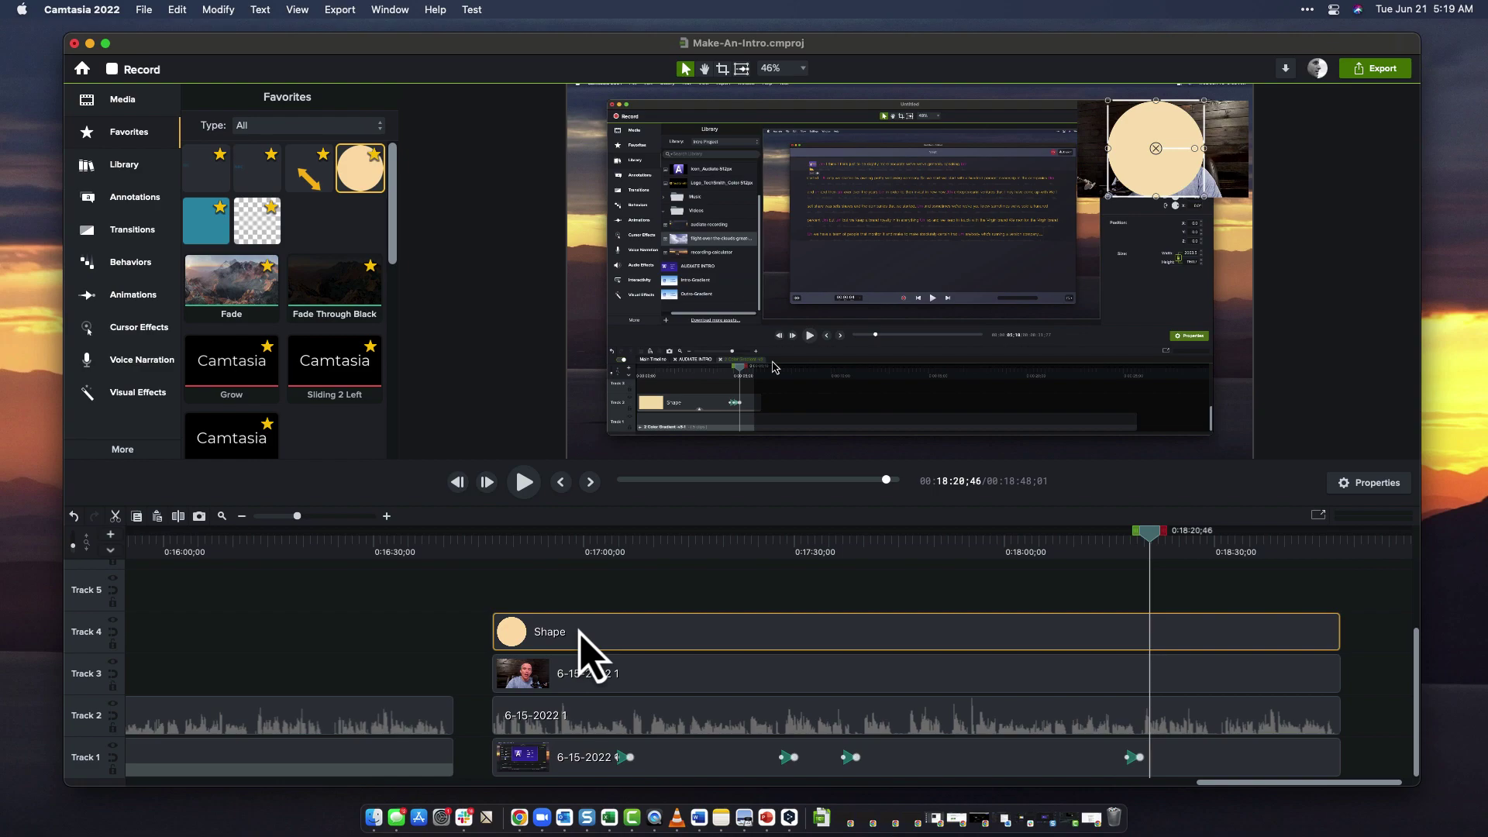
- Paste a duplicate circle onto Track 5 with 0% fill opacity and outline thickness 71
key("ctrl+alt+Left")
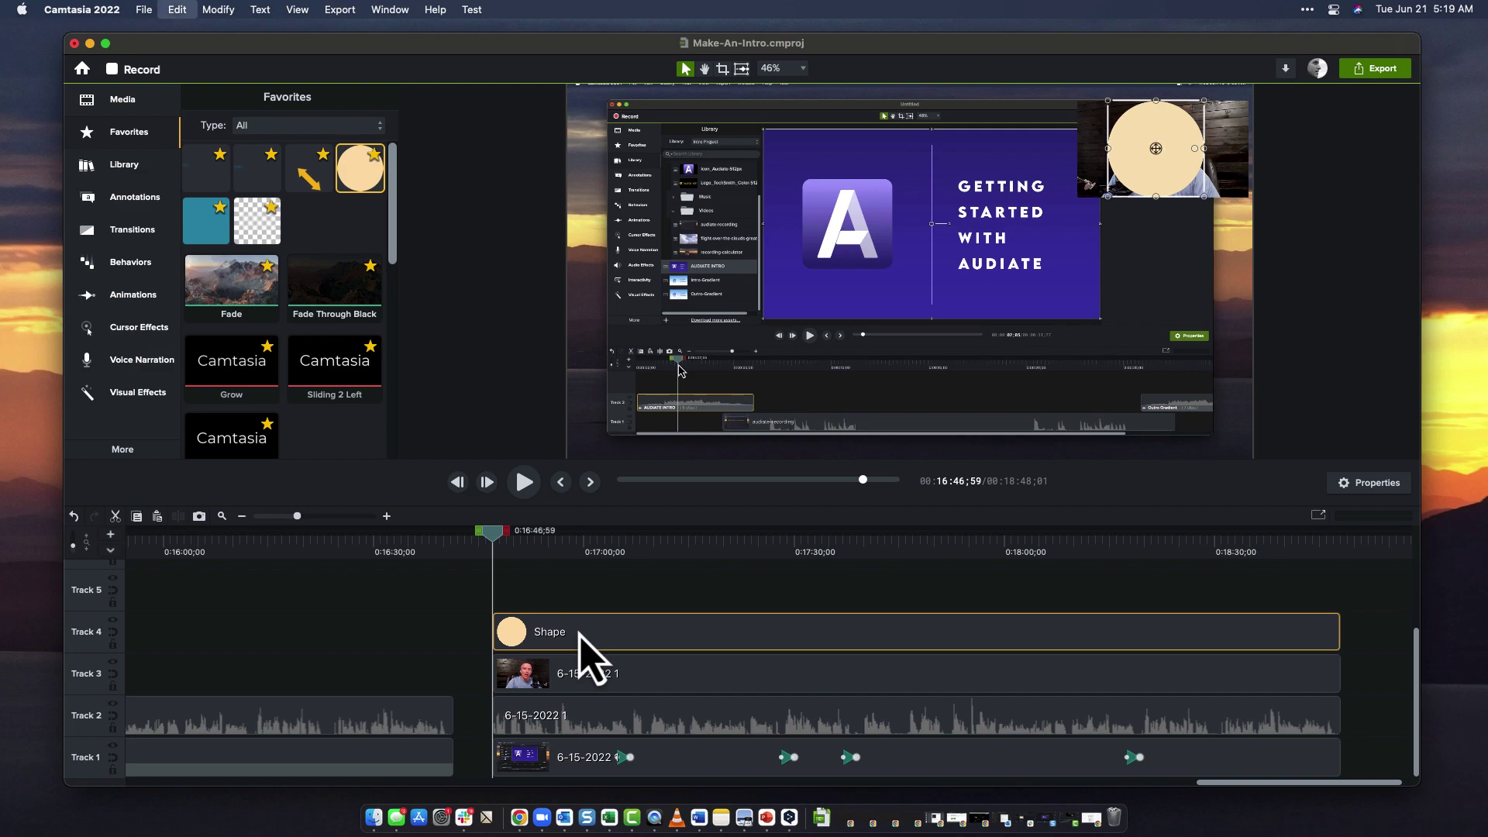
key("super+v")
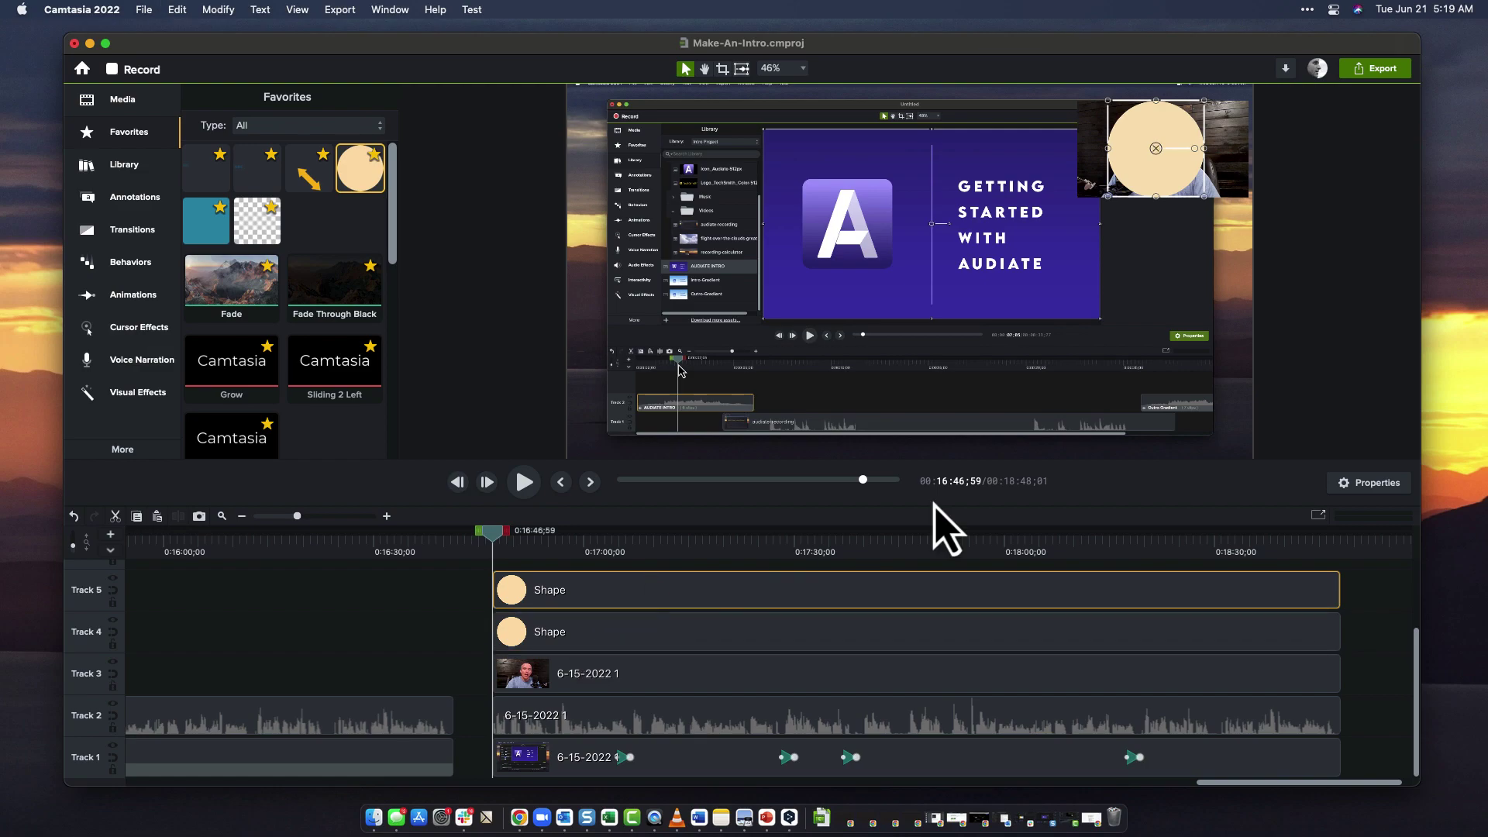
left_click(1373, 483)
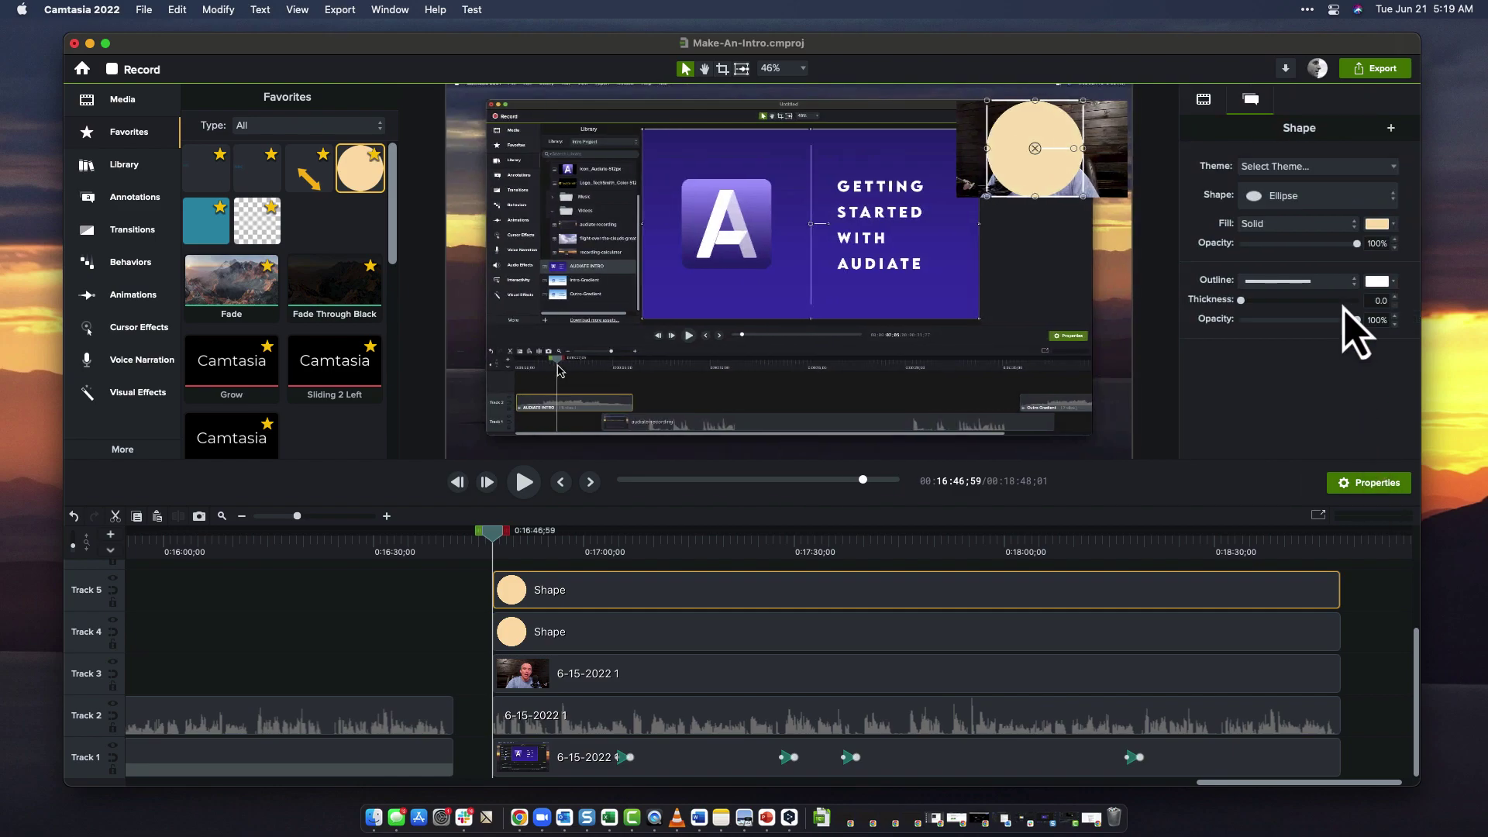
left_click_drag(1357, 244, 1212, 243)
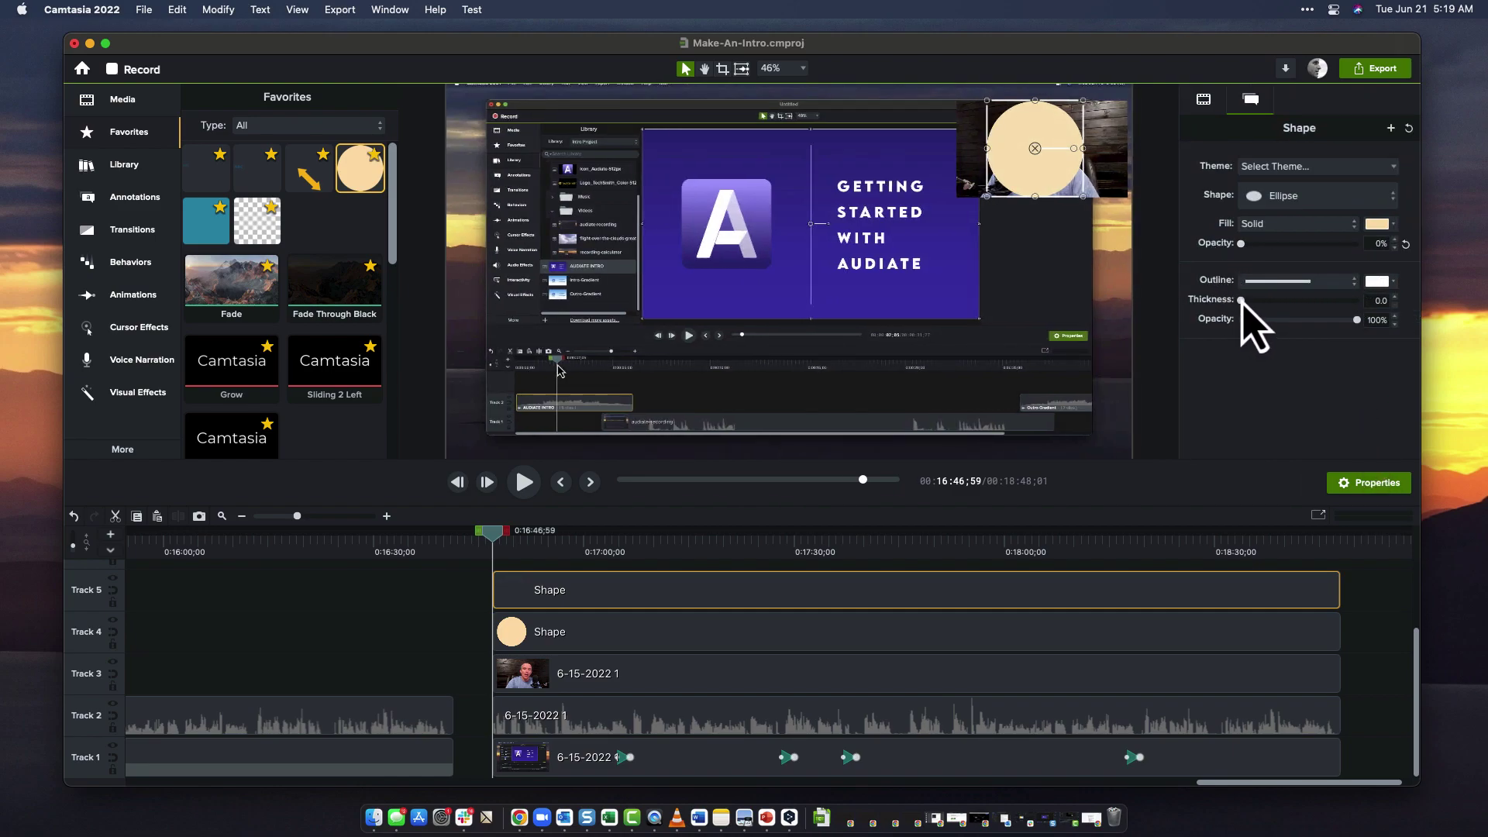
left_click_drag(1240, 300, 1247, 301)
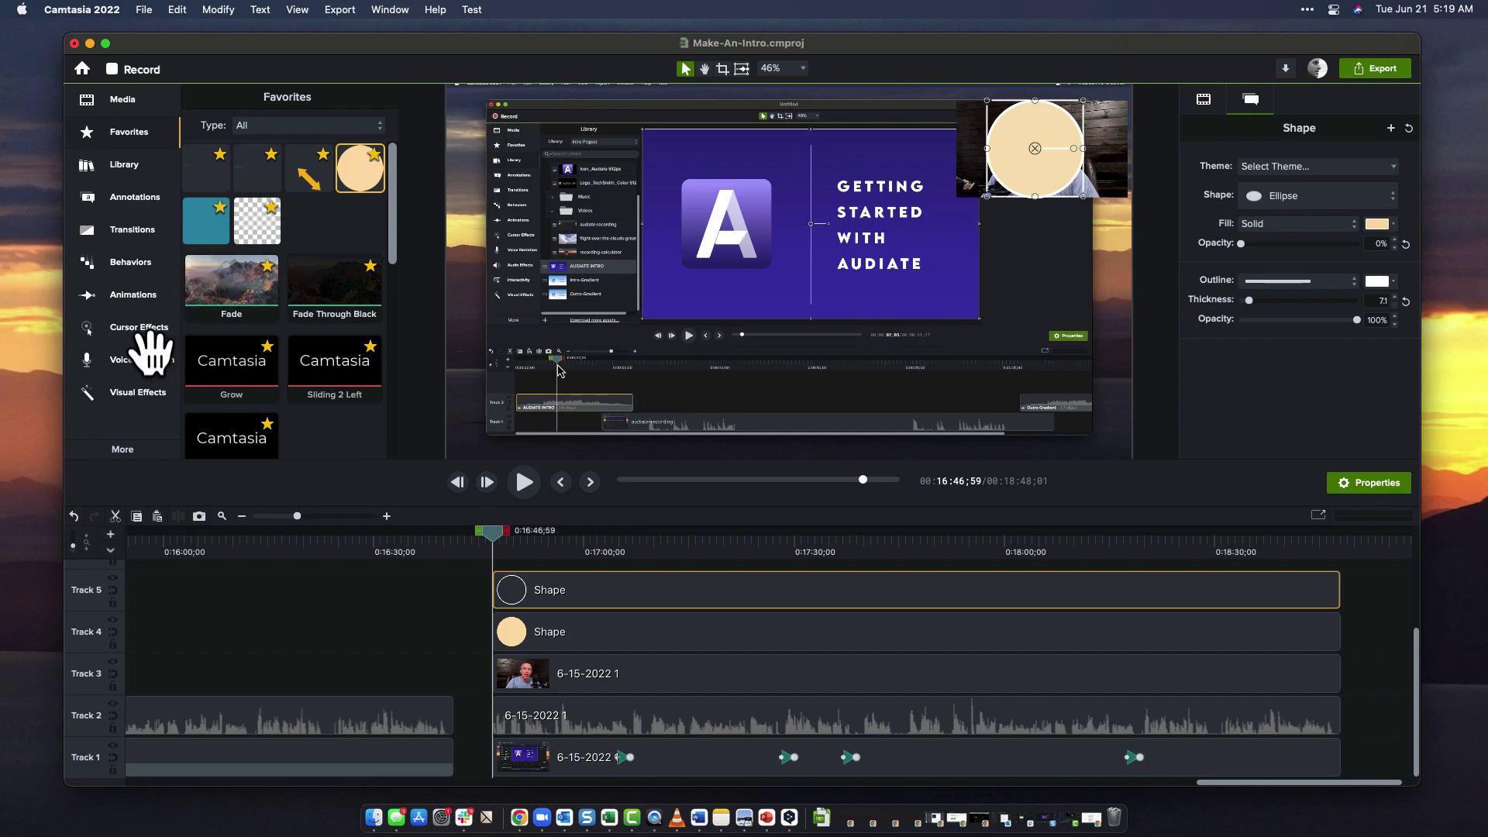
- Give the Track 5 outline circle a Drop Shadow (315° angle, 40% opacity), then select the webcam clip
scroll(293, 266, "down", 5)
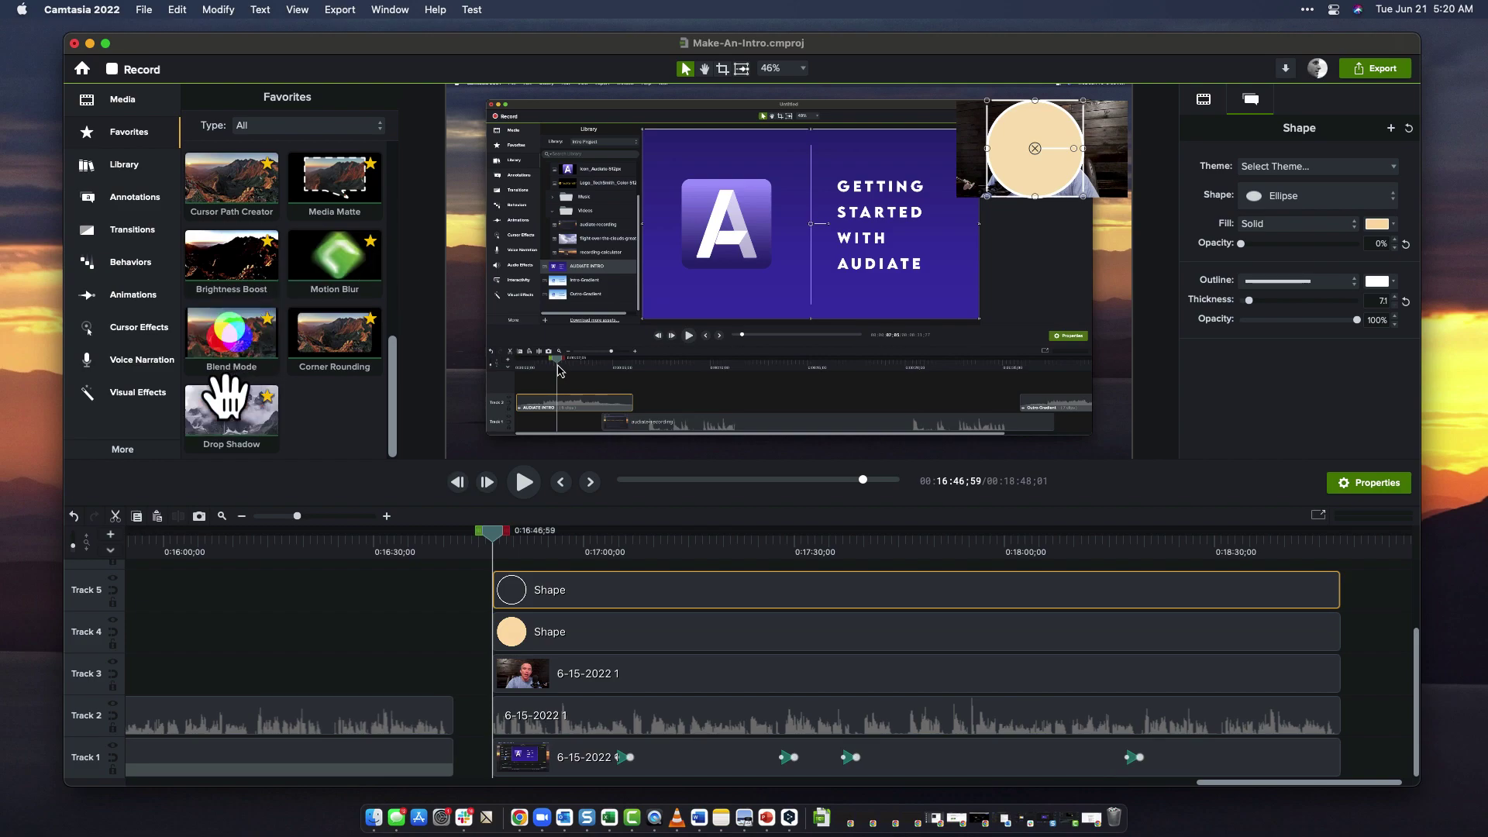
left_click_drag(230, 418, 535, 607)
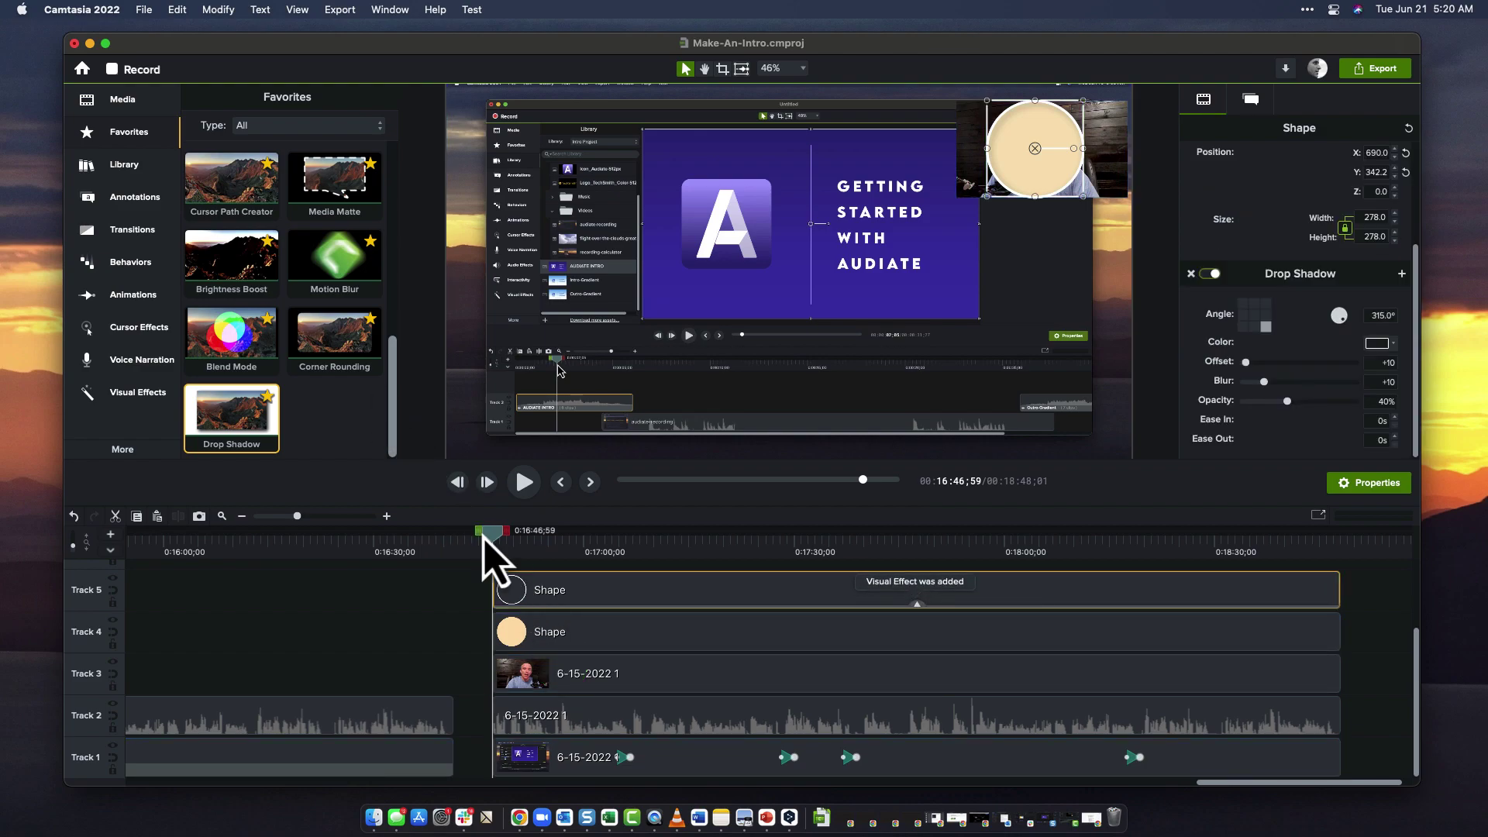
left_click(547, 676)
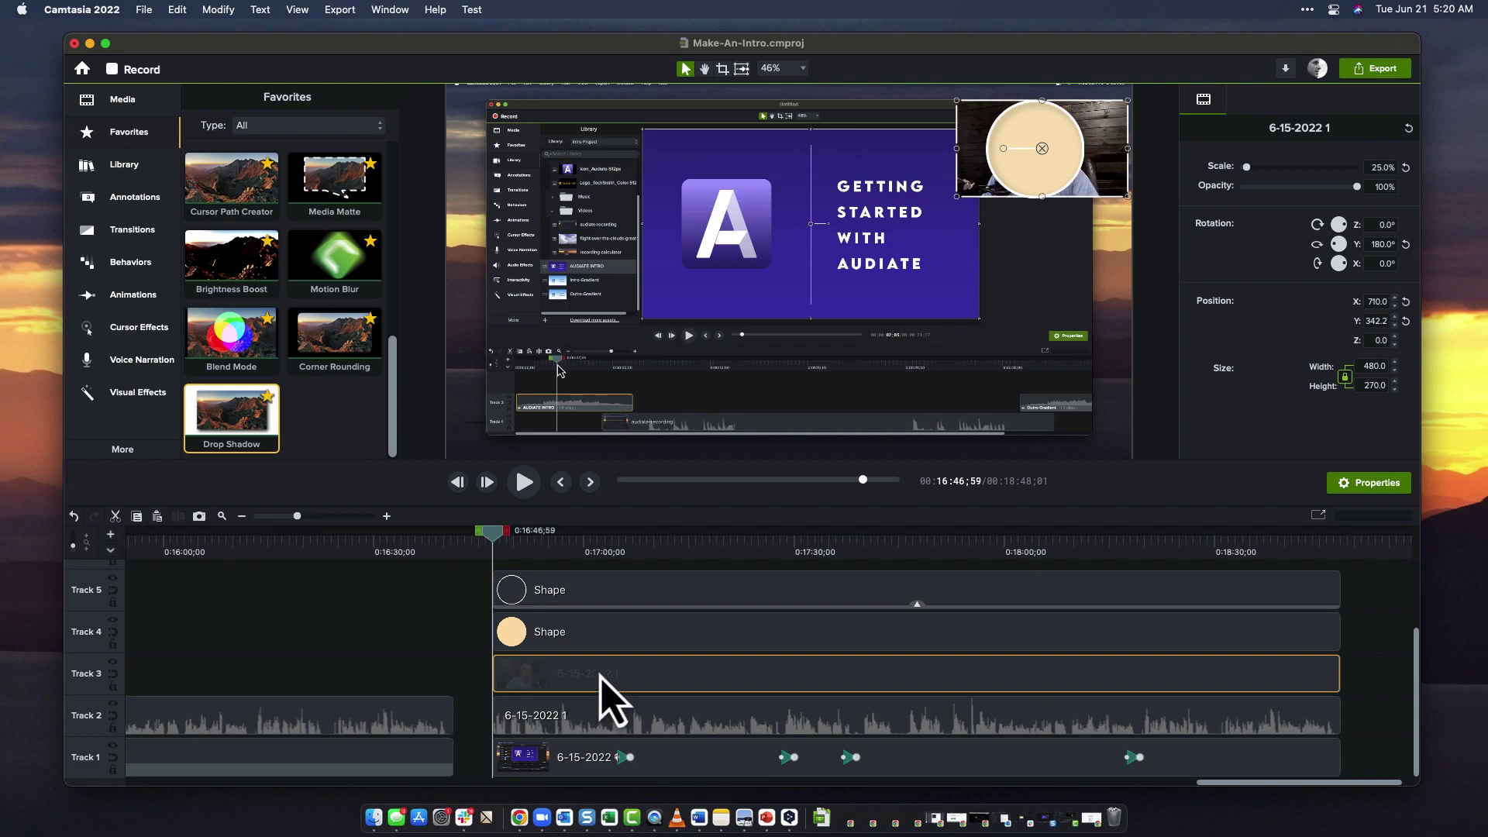
- Apply Media Matte from Favorites to the webcam clip on Track 3
left_click(575, 637)
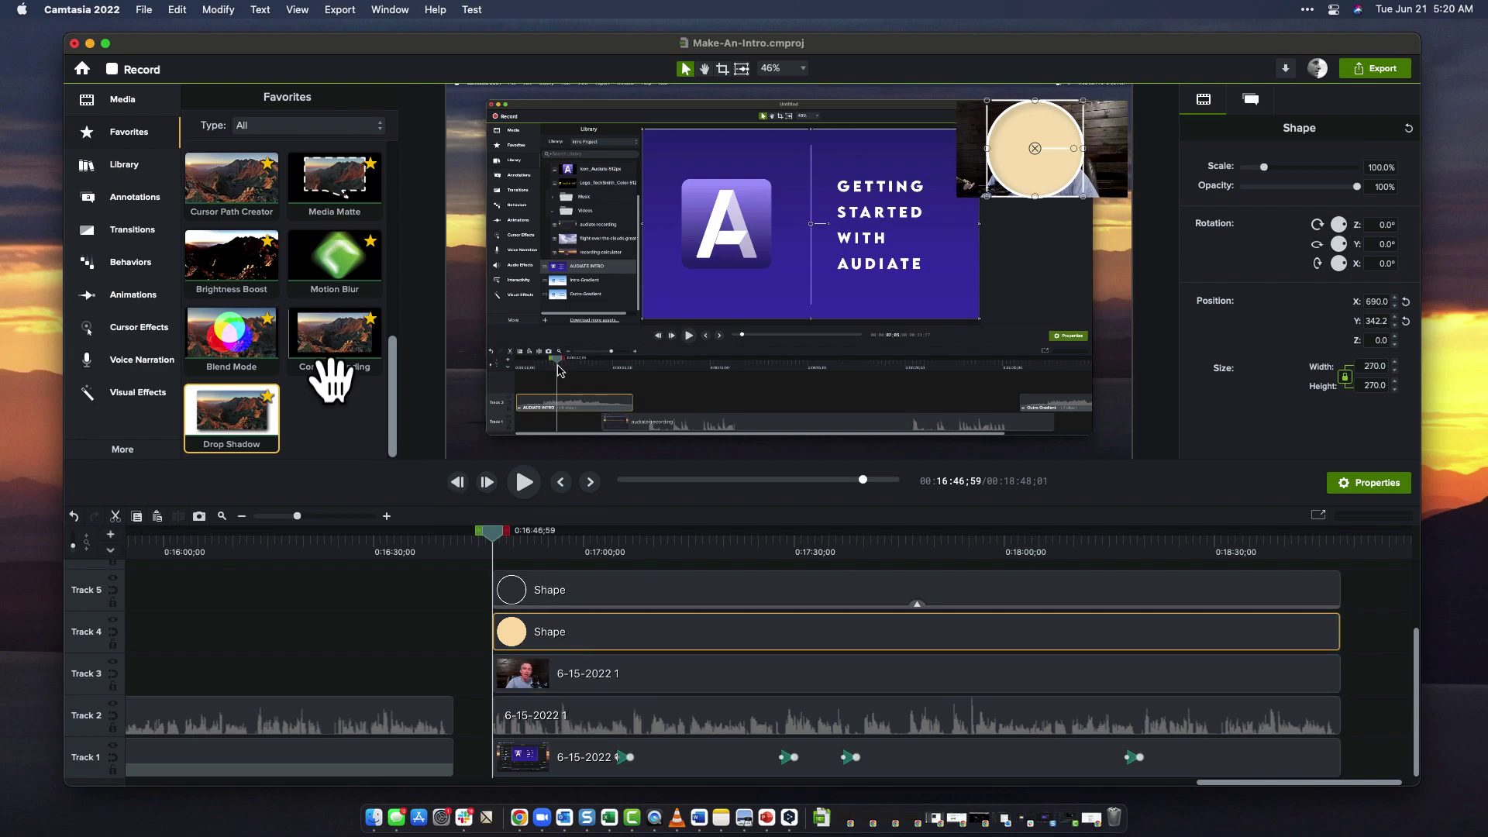
left_click_drag(337, 190, 581, 673)
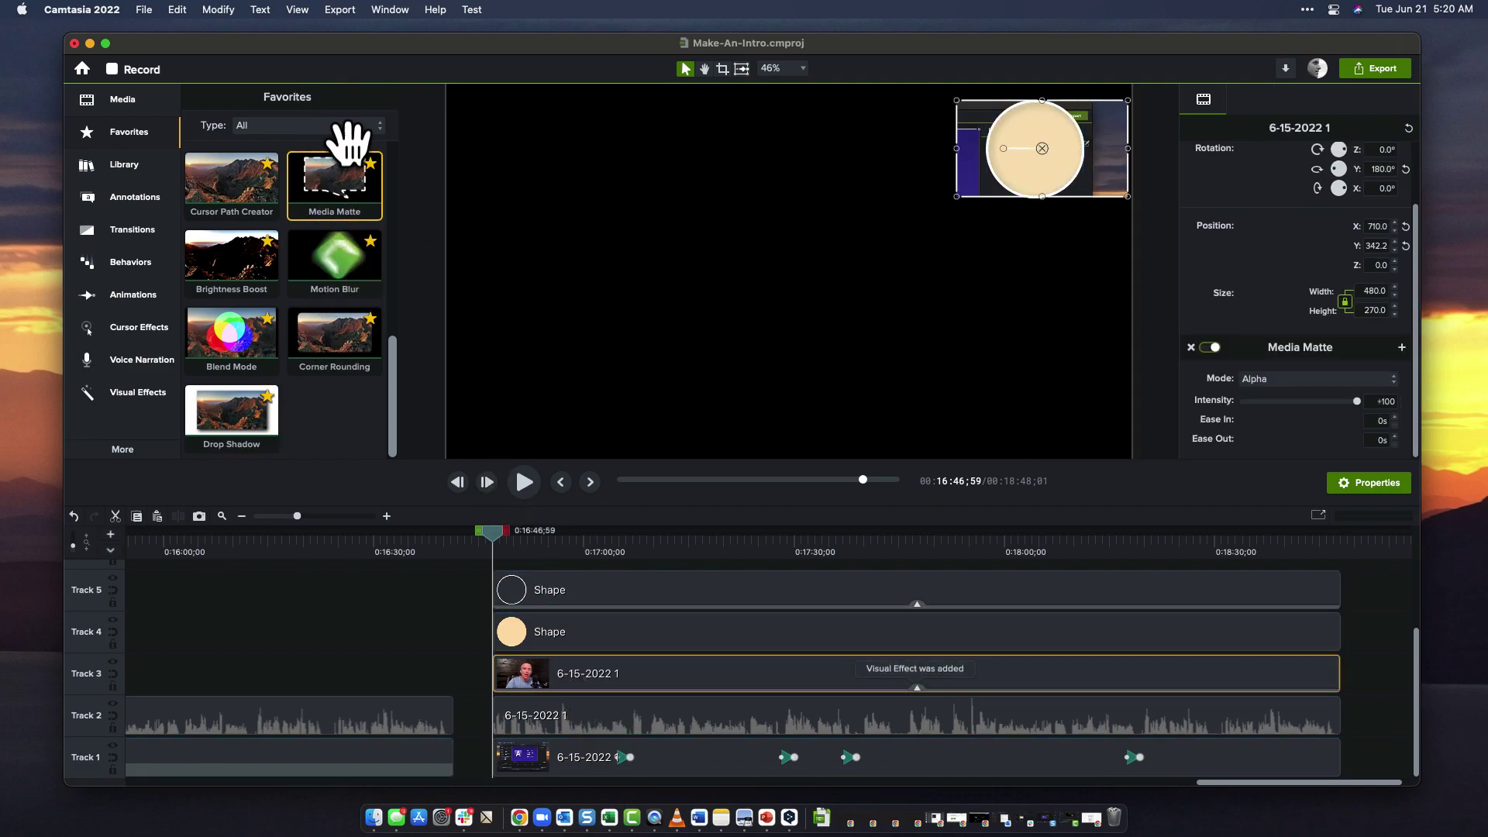
scroll(326, 246, "up", 10)
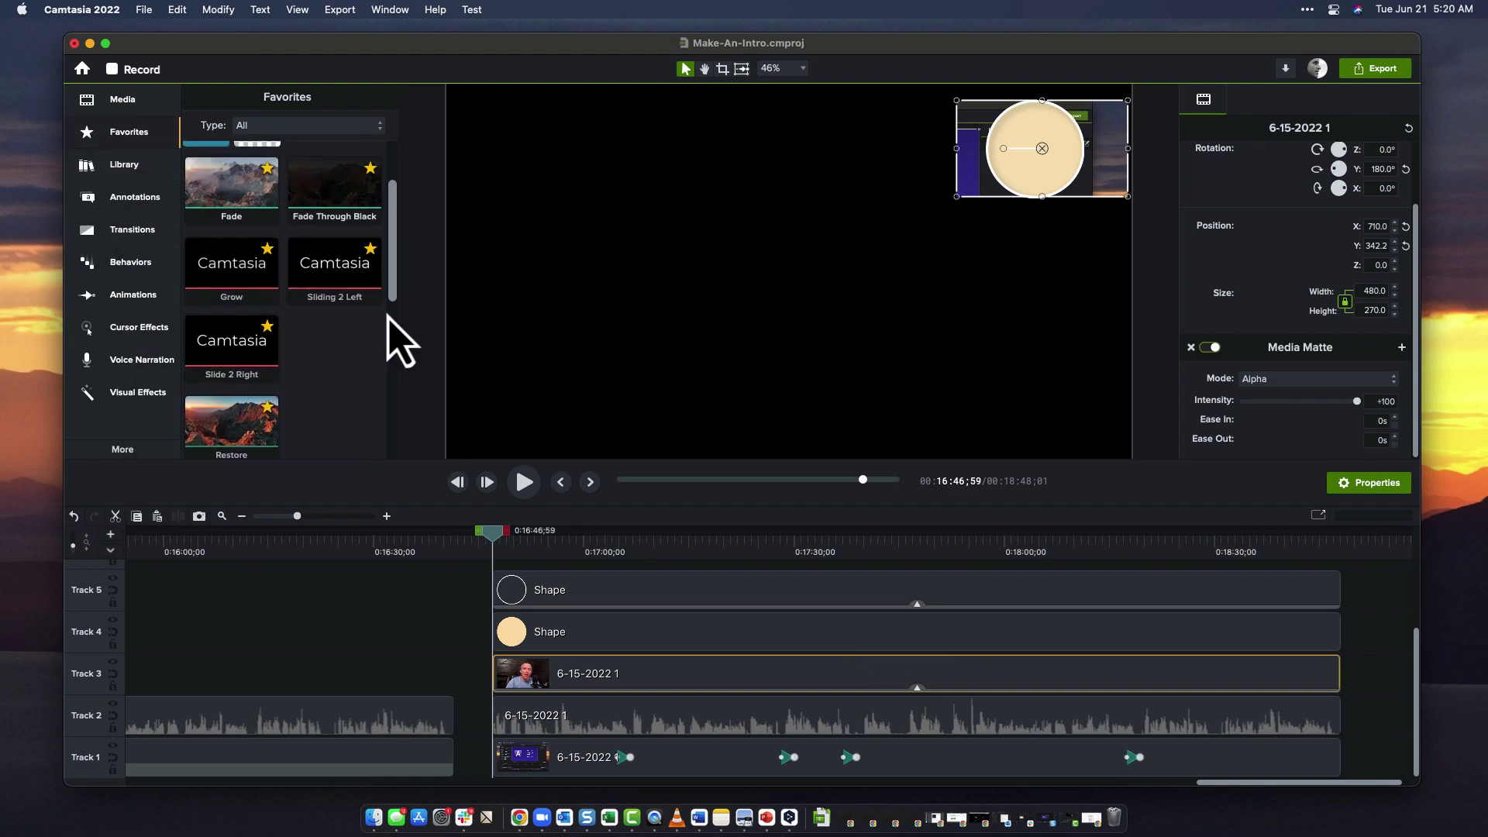
scroll(398, 339, "down", 10)
scroll(398, 339, "down", 1)
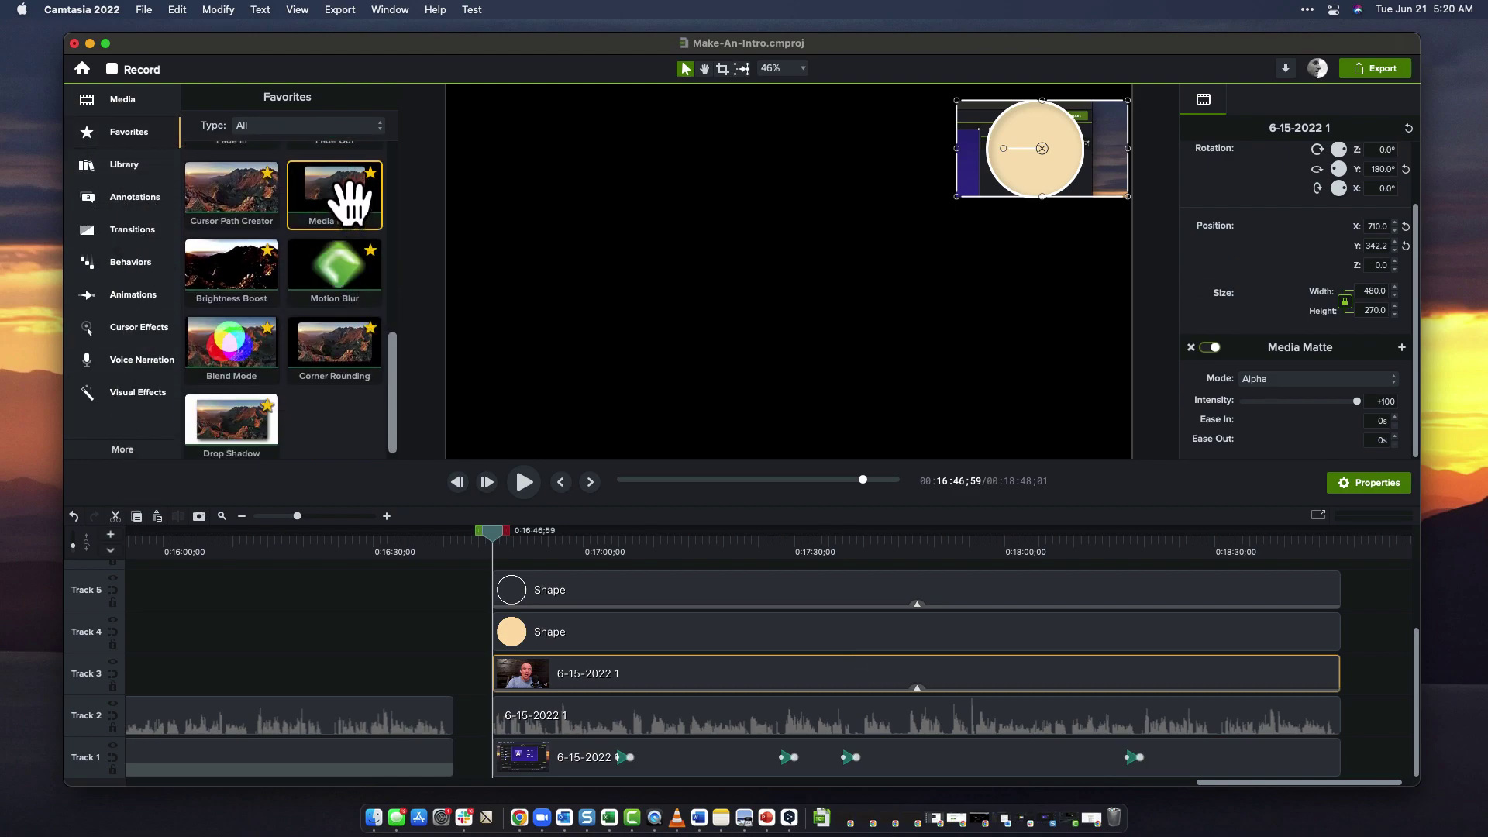
- Apply Media Matte to the tan circle on Track 4 and pick the webcam clip's Media Matte
left_click(569, 620)
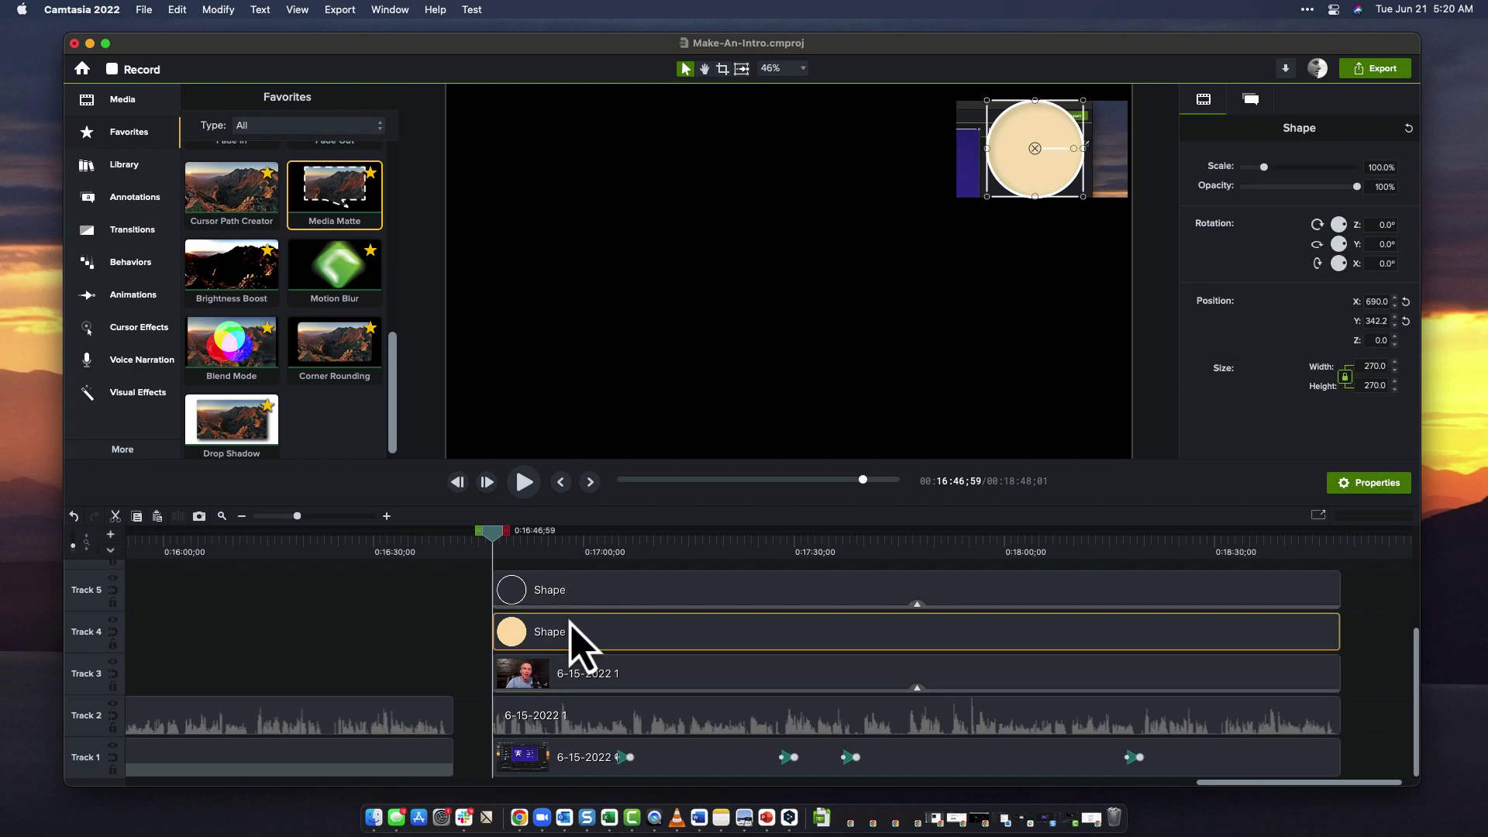
left_click_drag(359, 160, 634, 639)
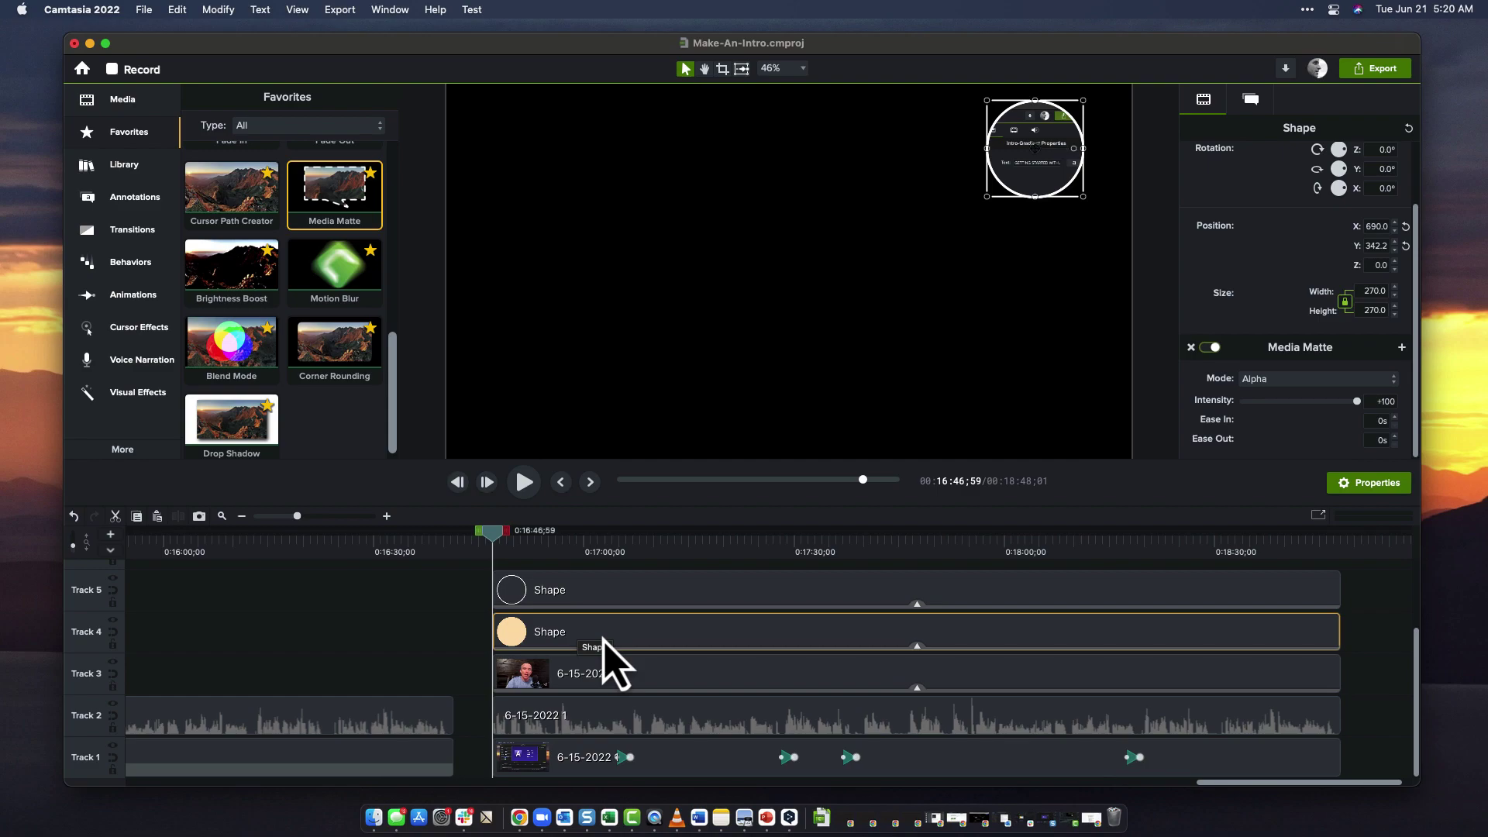
left_click(916, 687)
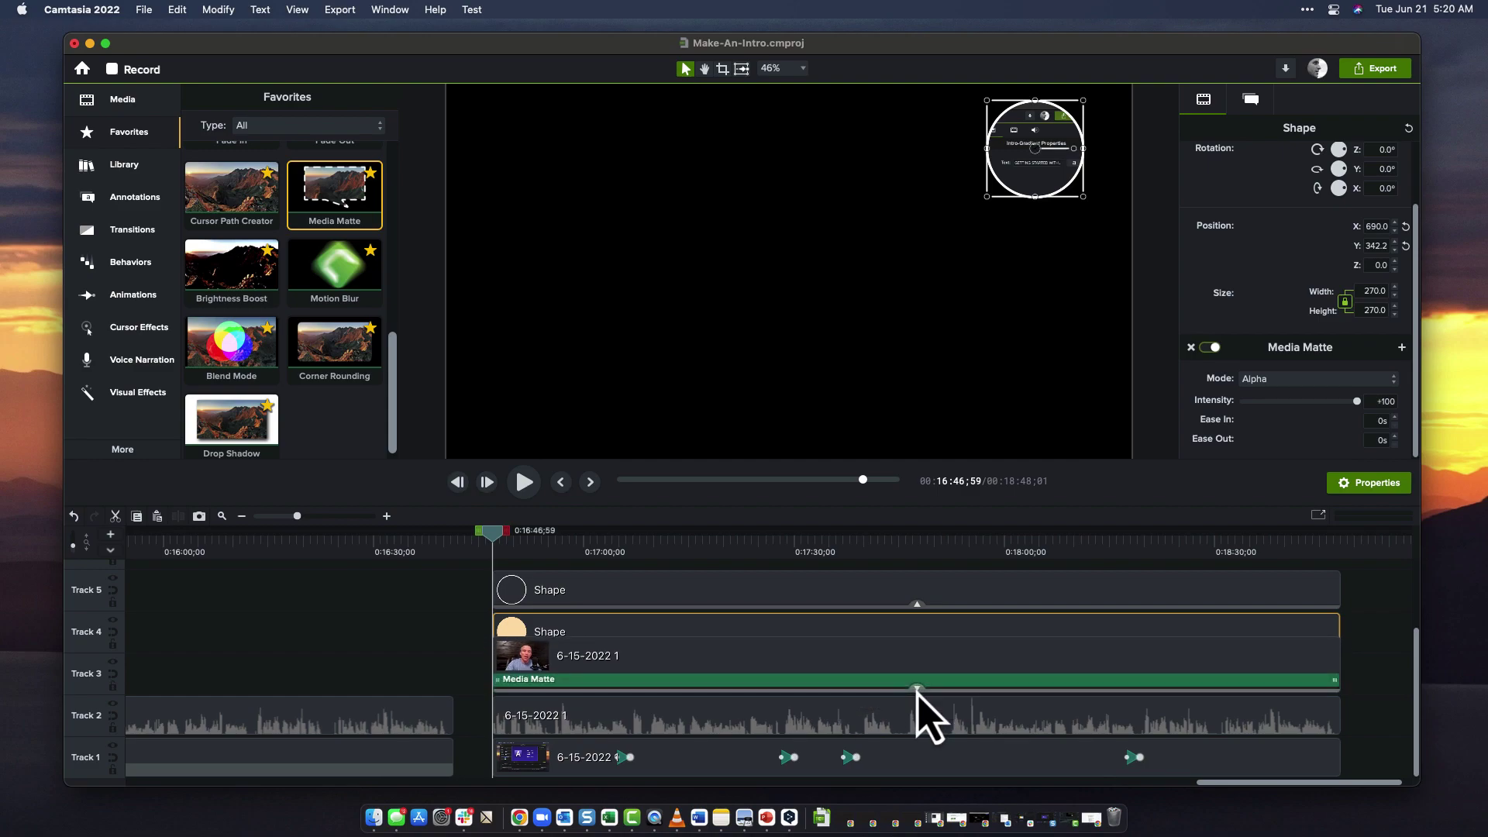
left_click(871, 682)
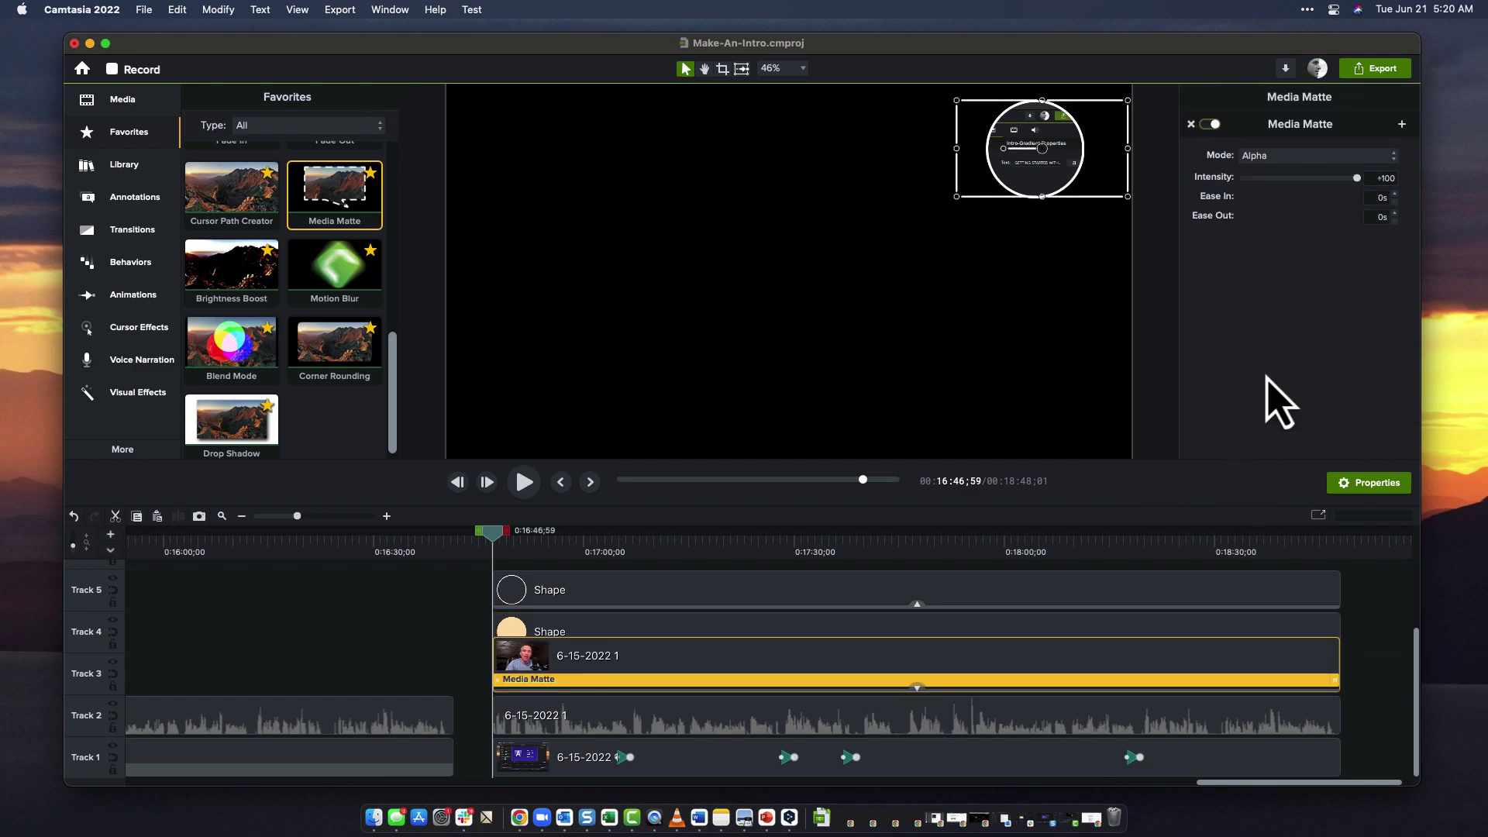
- Remove the webcam clip's Media Matte and select the ring, circle and webcam clips together
left_click(1191, 124)
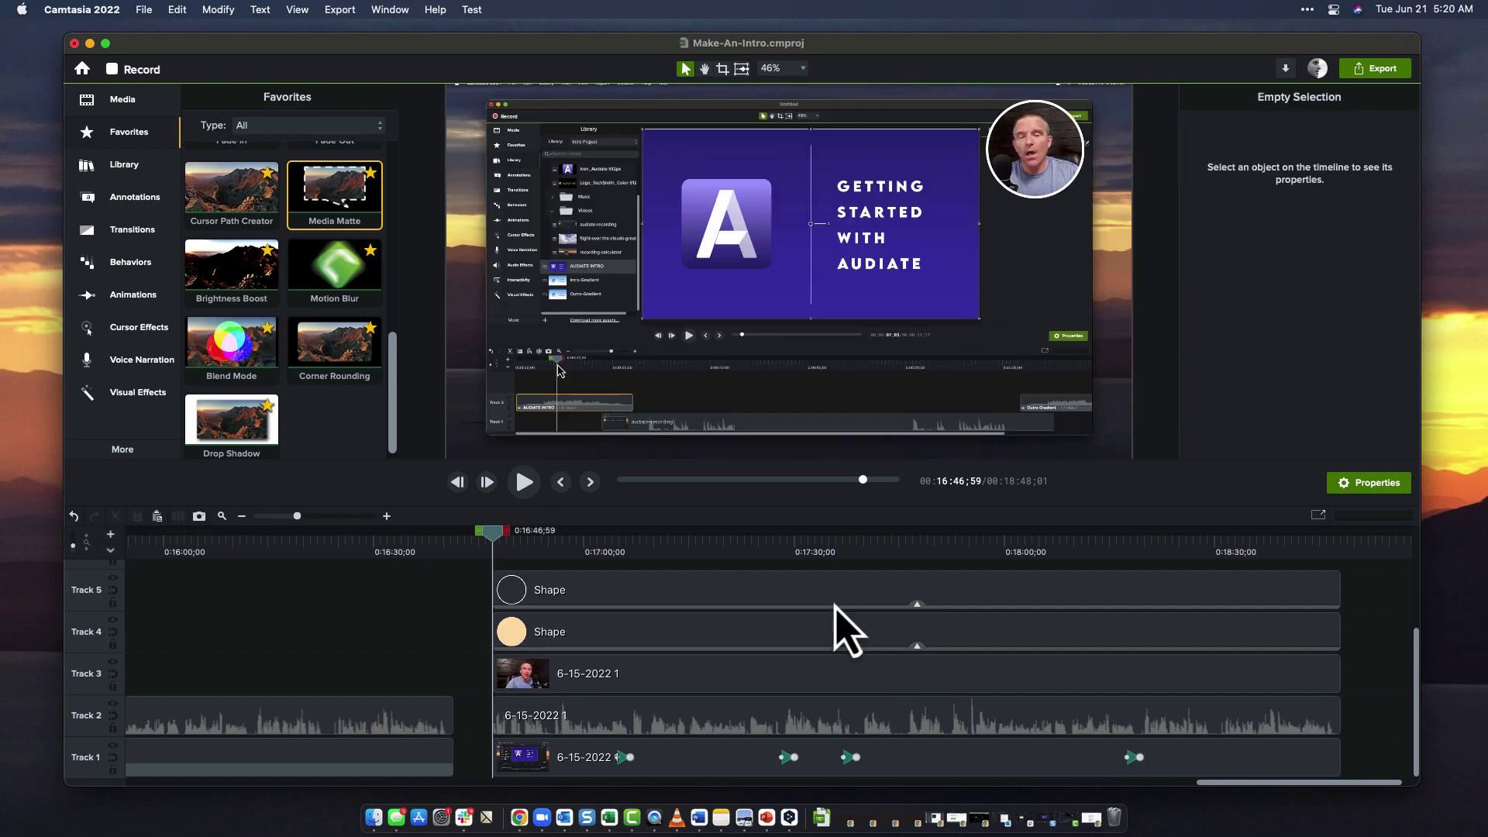
left_click(586, 634)
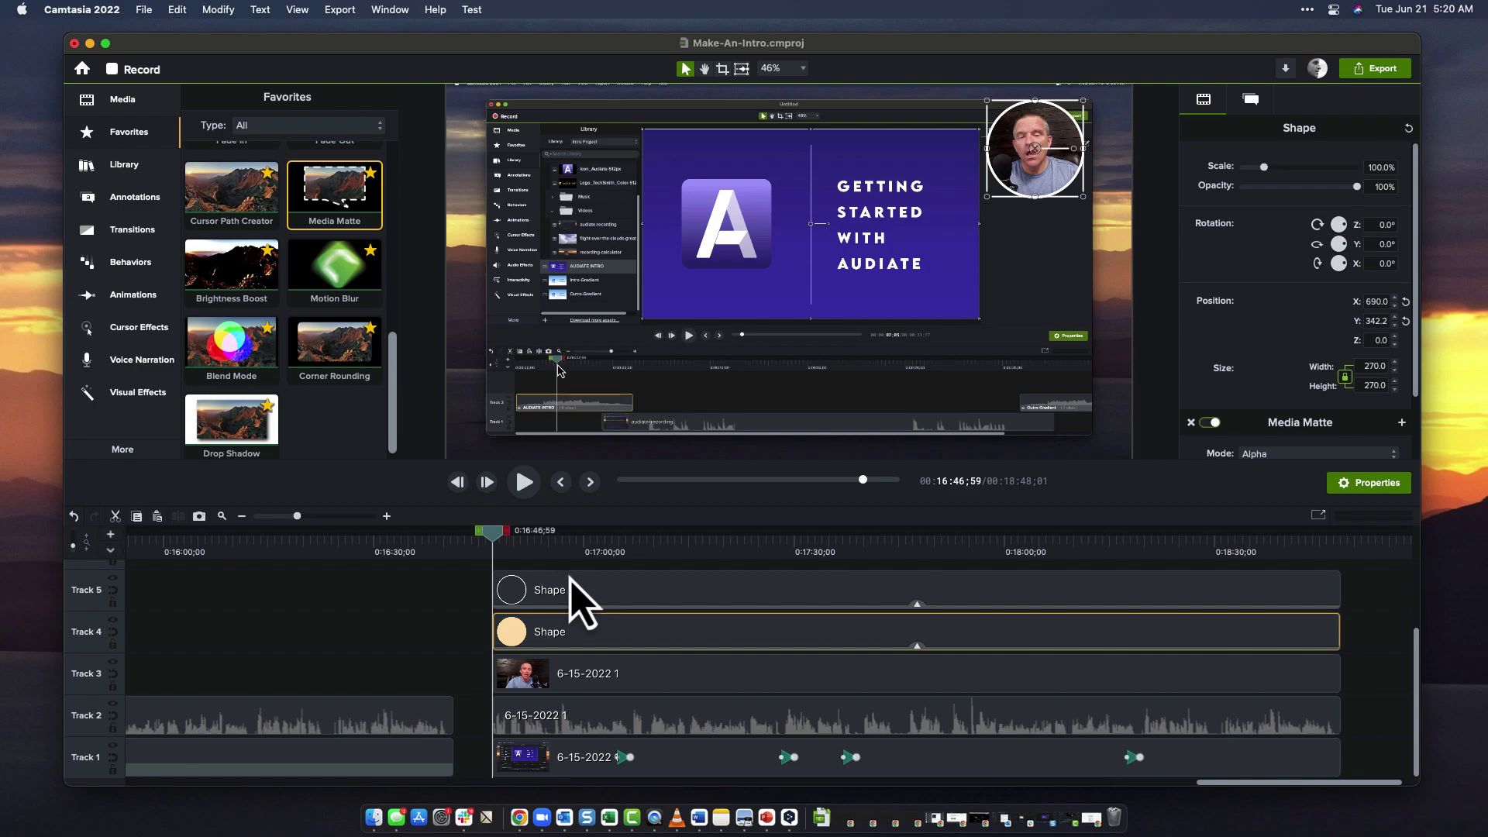
left_click(550, 585)
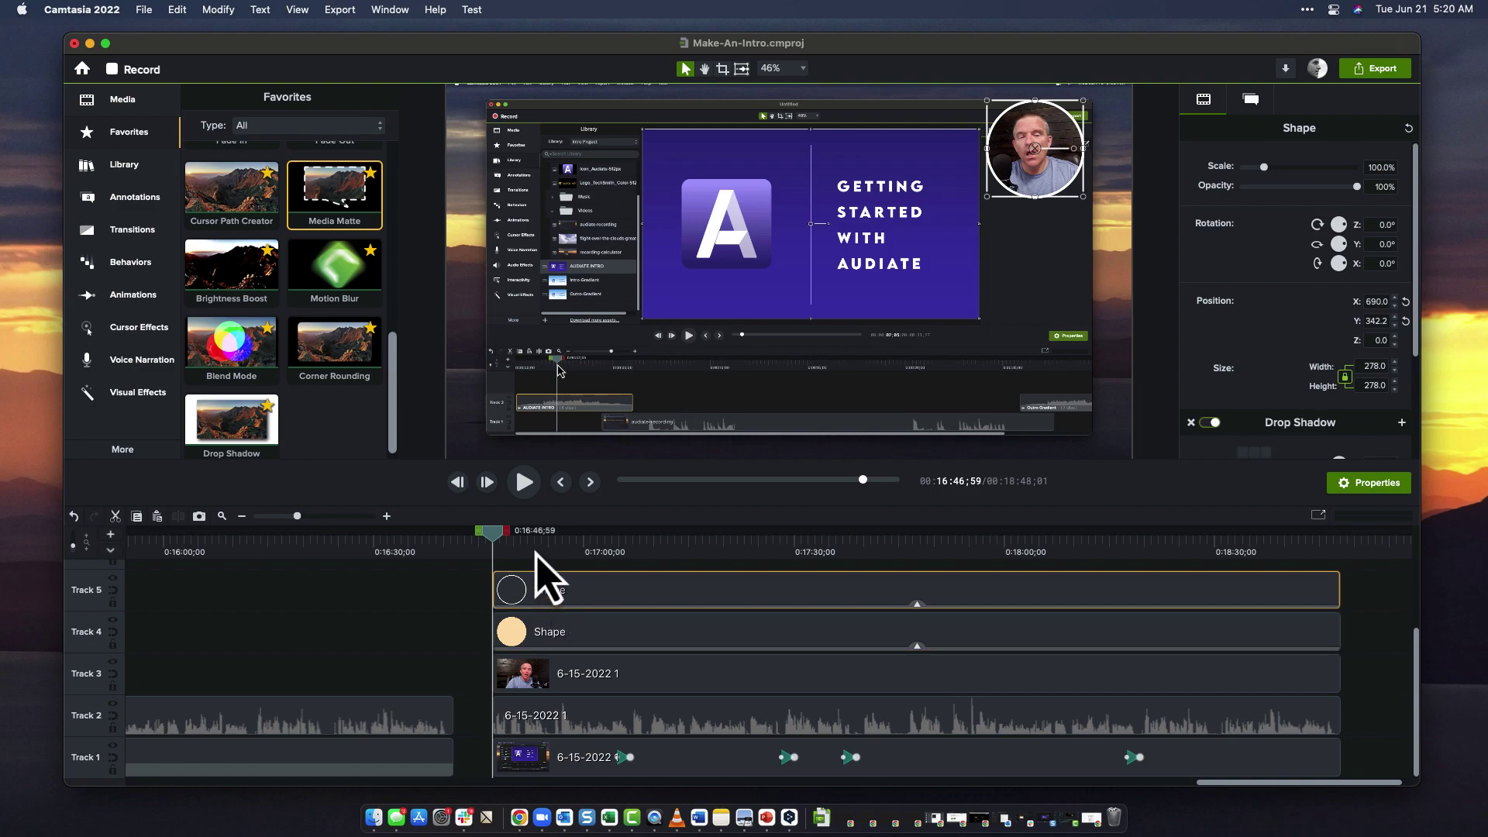
left_click_drag(496, 532, 594, 565)
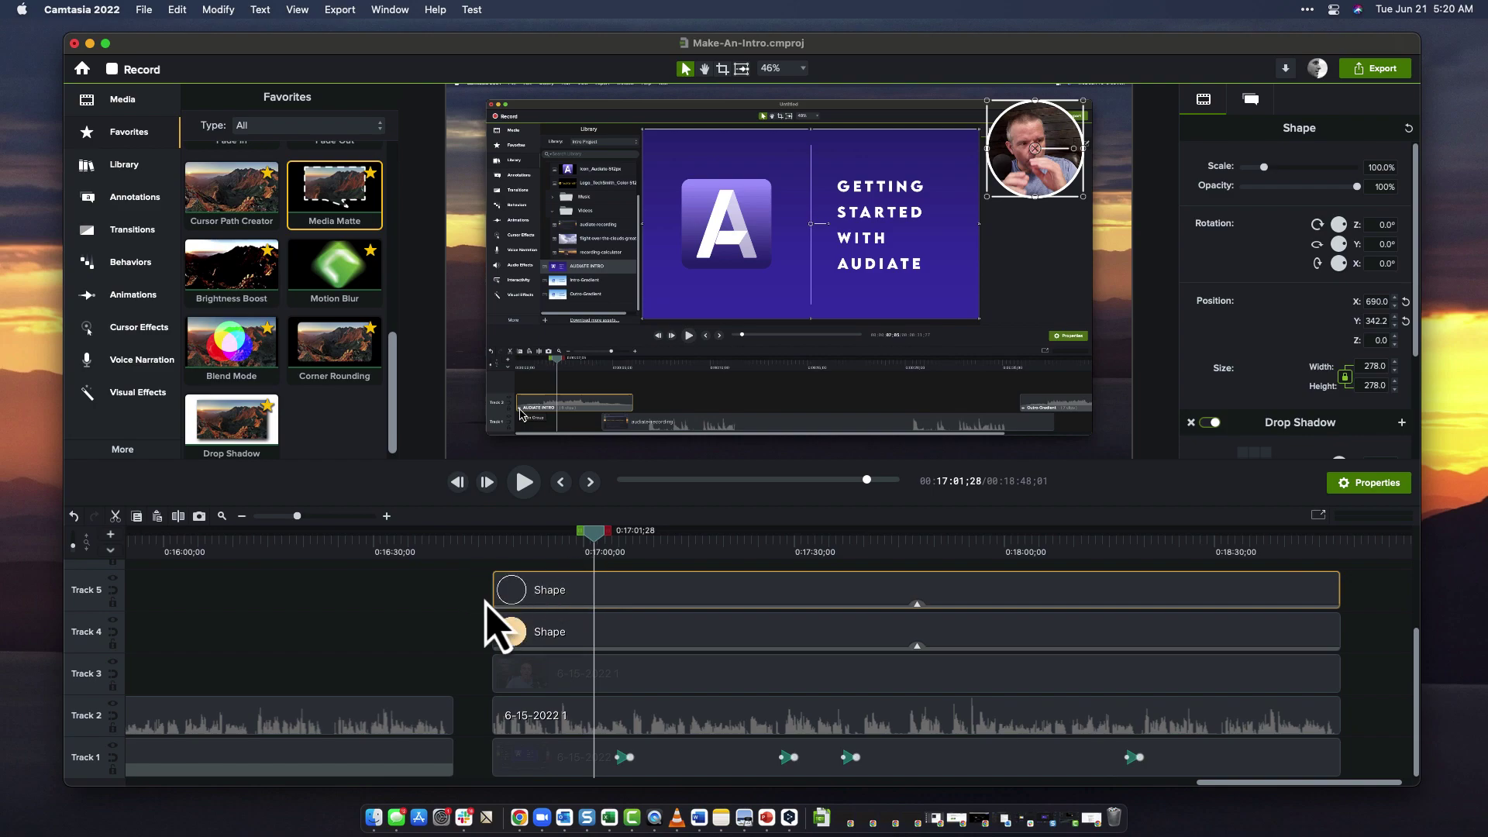
left_click_drag(470, 577, 590, 681)
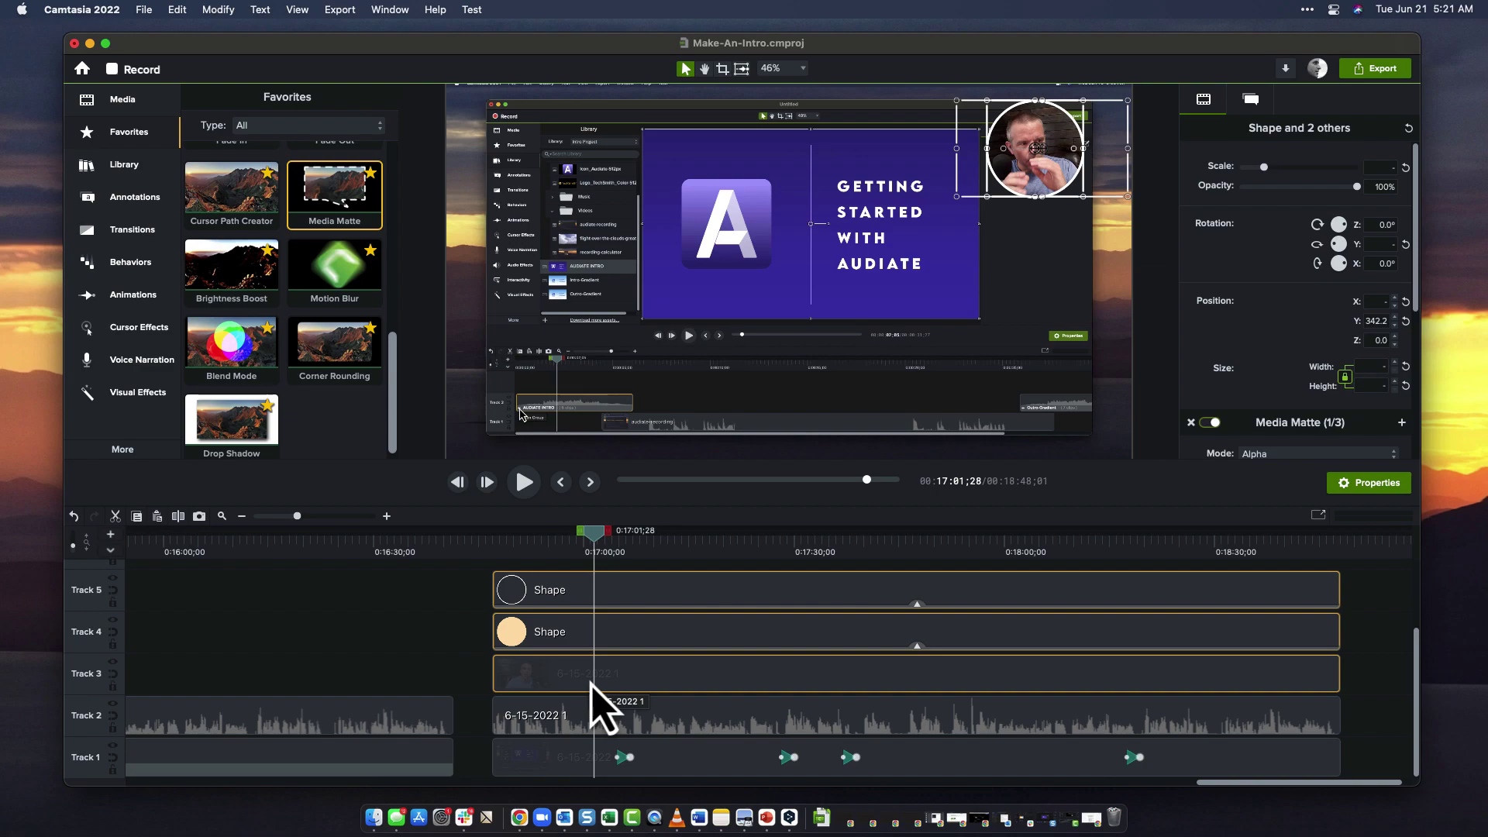
- Group the three clips into Group 12 and nudge the bubble slightly right
key("super+g")
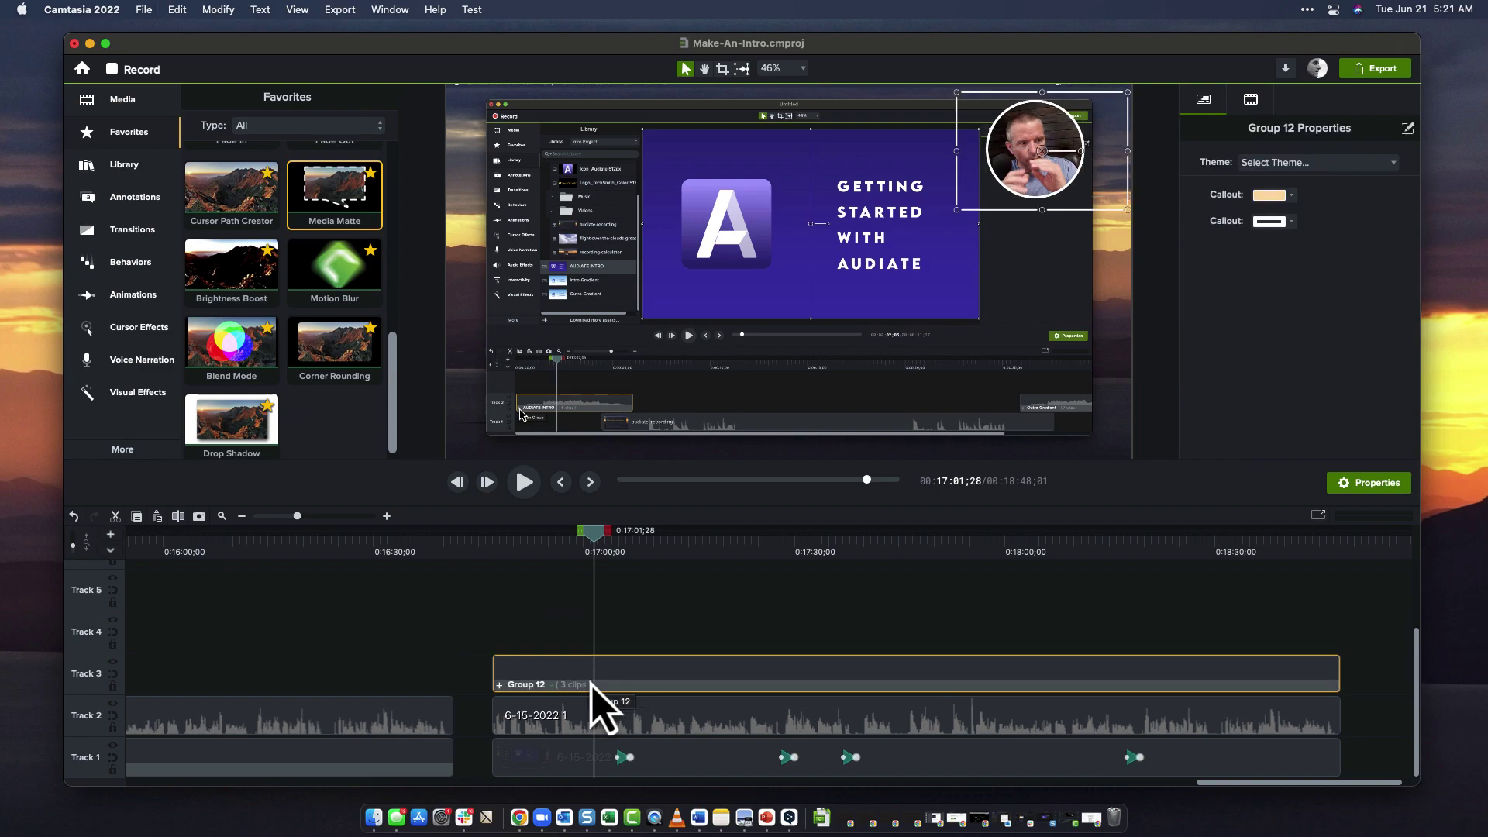
left_click_drag(505, 541, 919, 604)
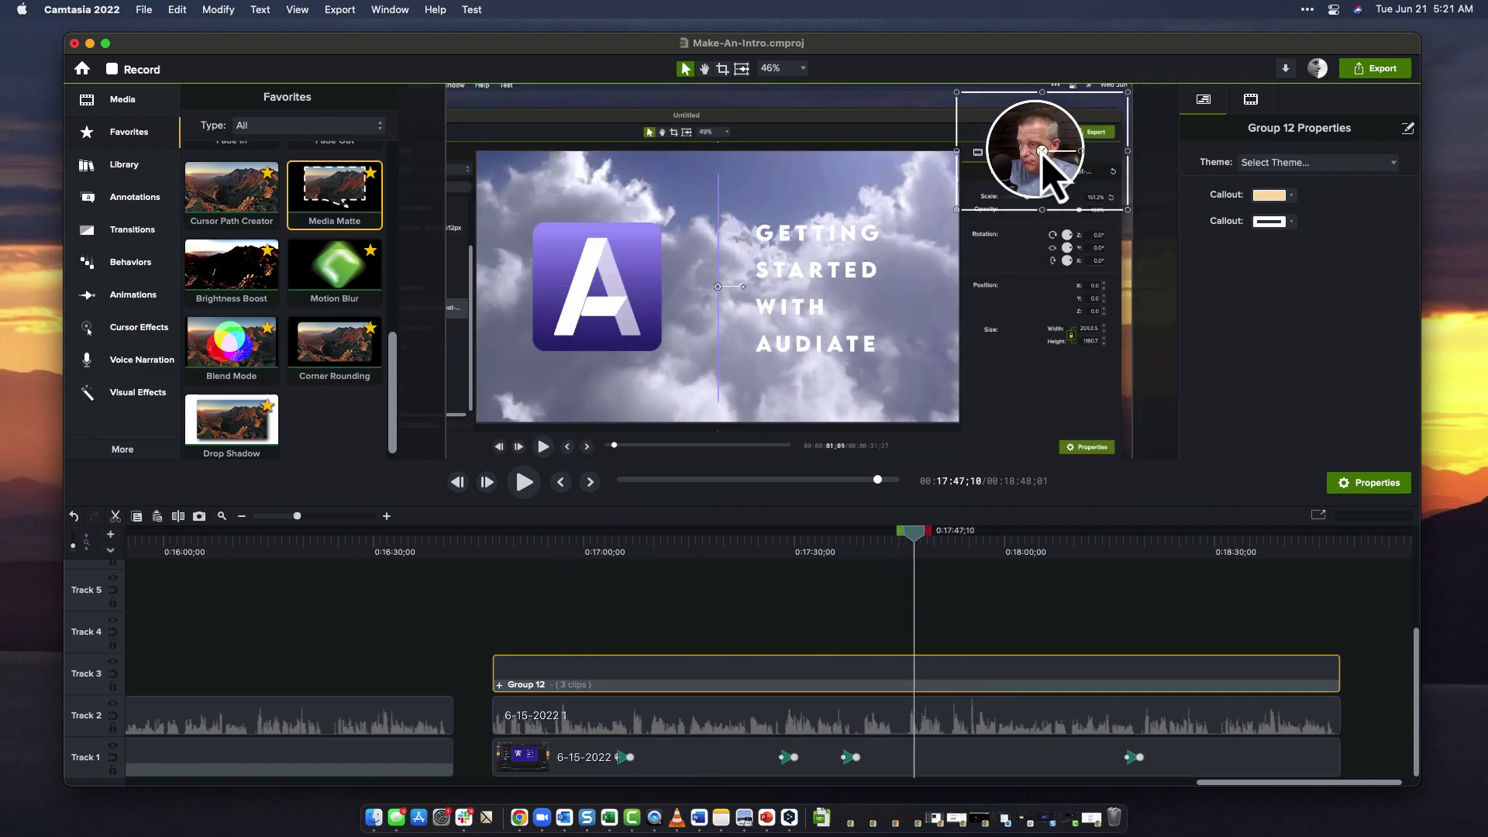
mouse_move(1043, 151)
left_mouse_down()
mouse_move(1089, 165)
mouse_move(1068, 155)
left_mouse_up()
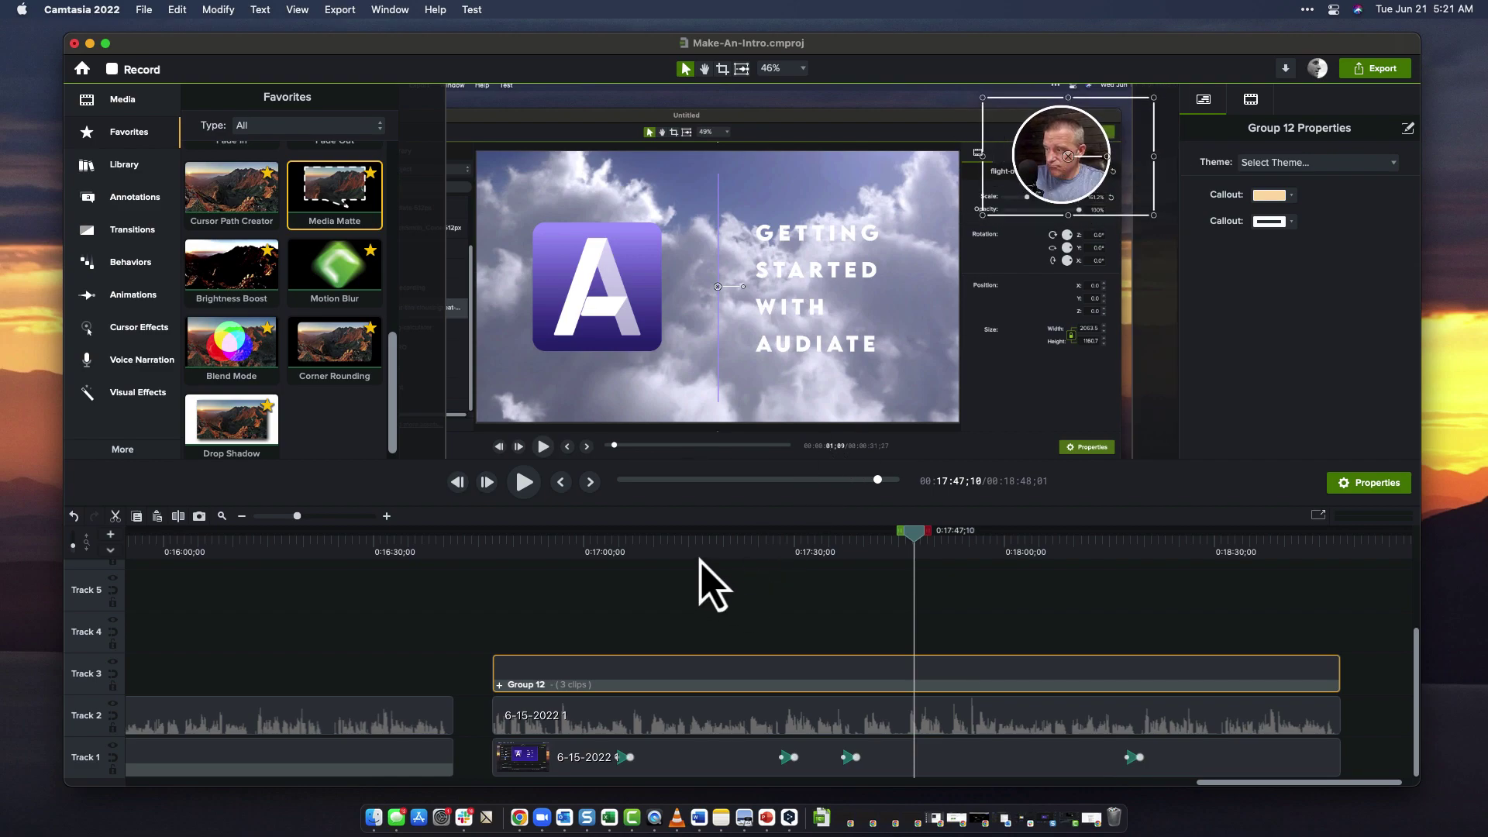
left_click_drag(694, 552, 796, 552)
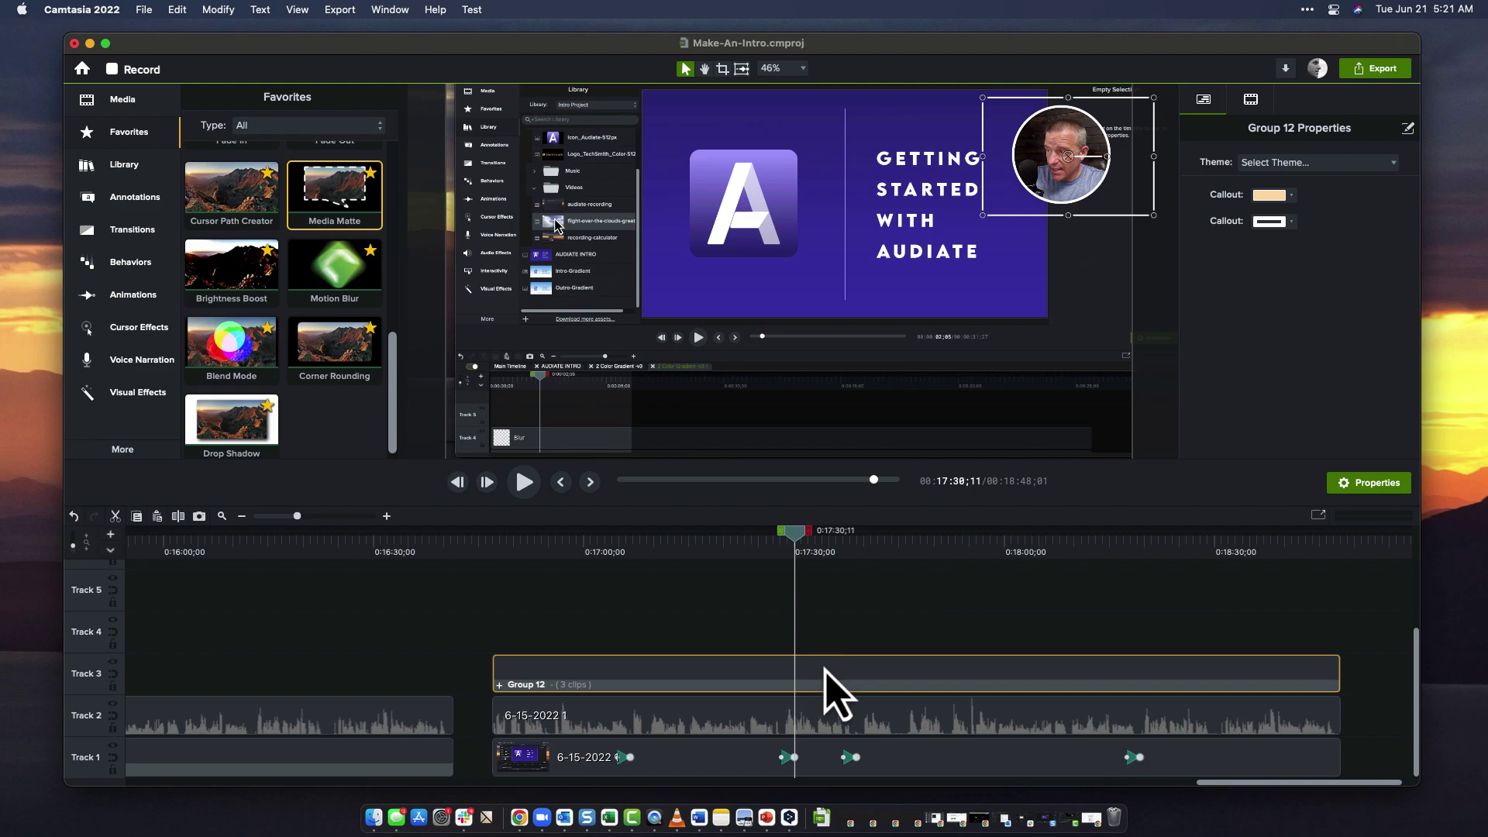
- Mirror the bubble with 180° Y rotation and move it to the upper-left, around X -829.8, Y 375.0
left_click(1252, 99)
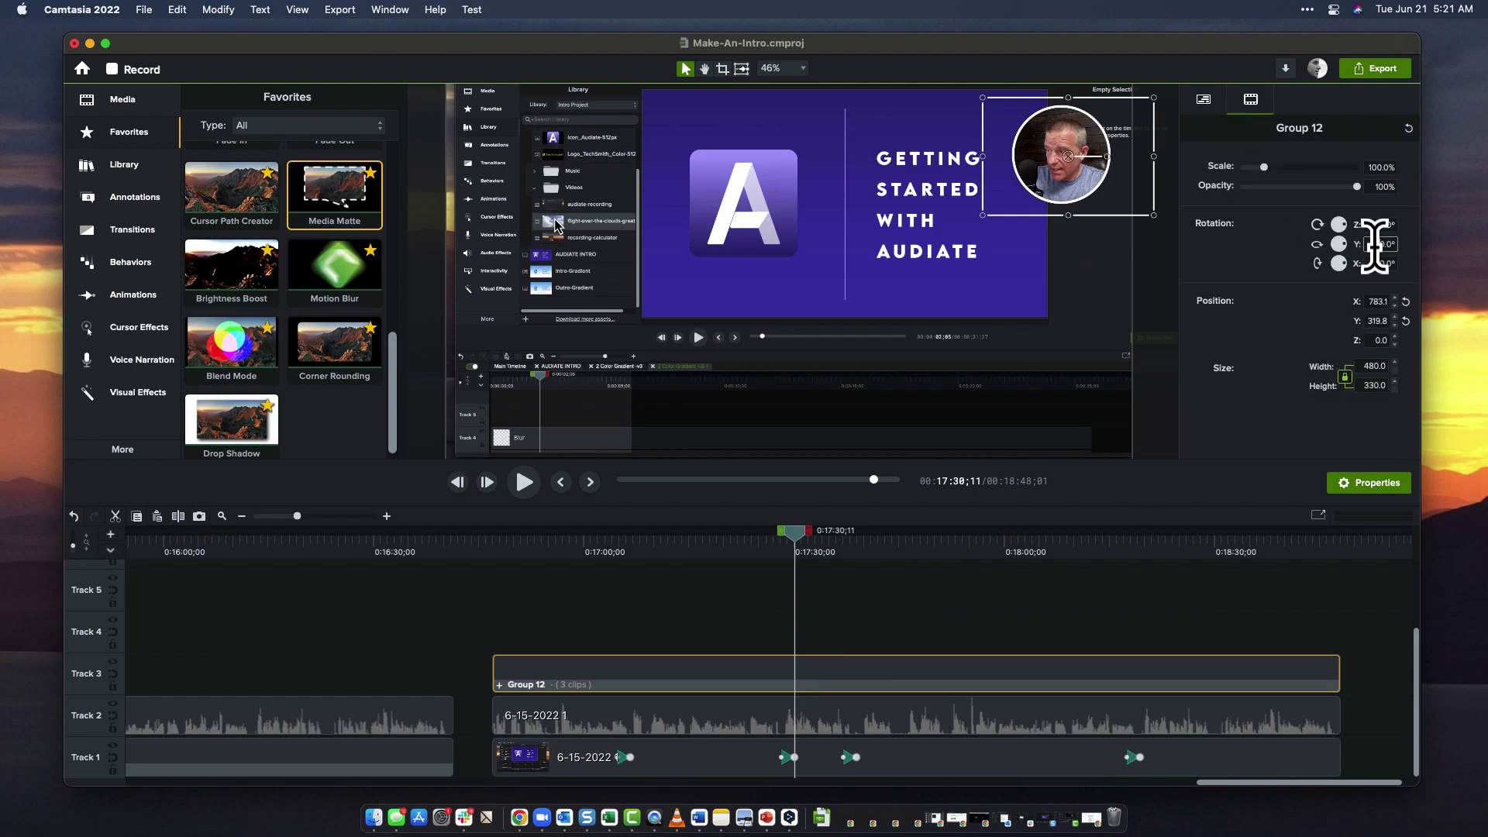
key("Return")
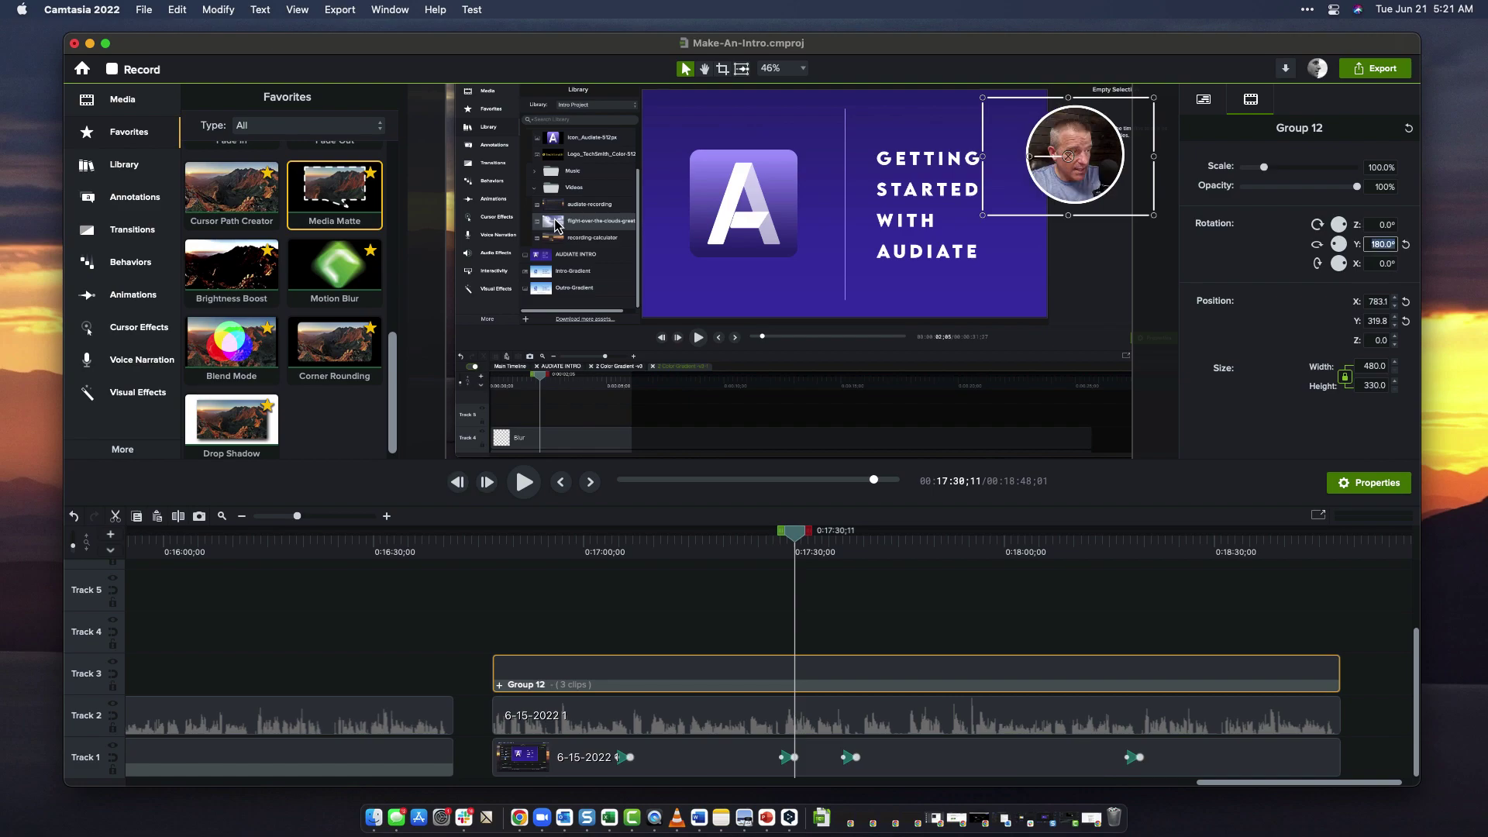
left_click_drag(1072, 164, 485, 157)
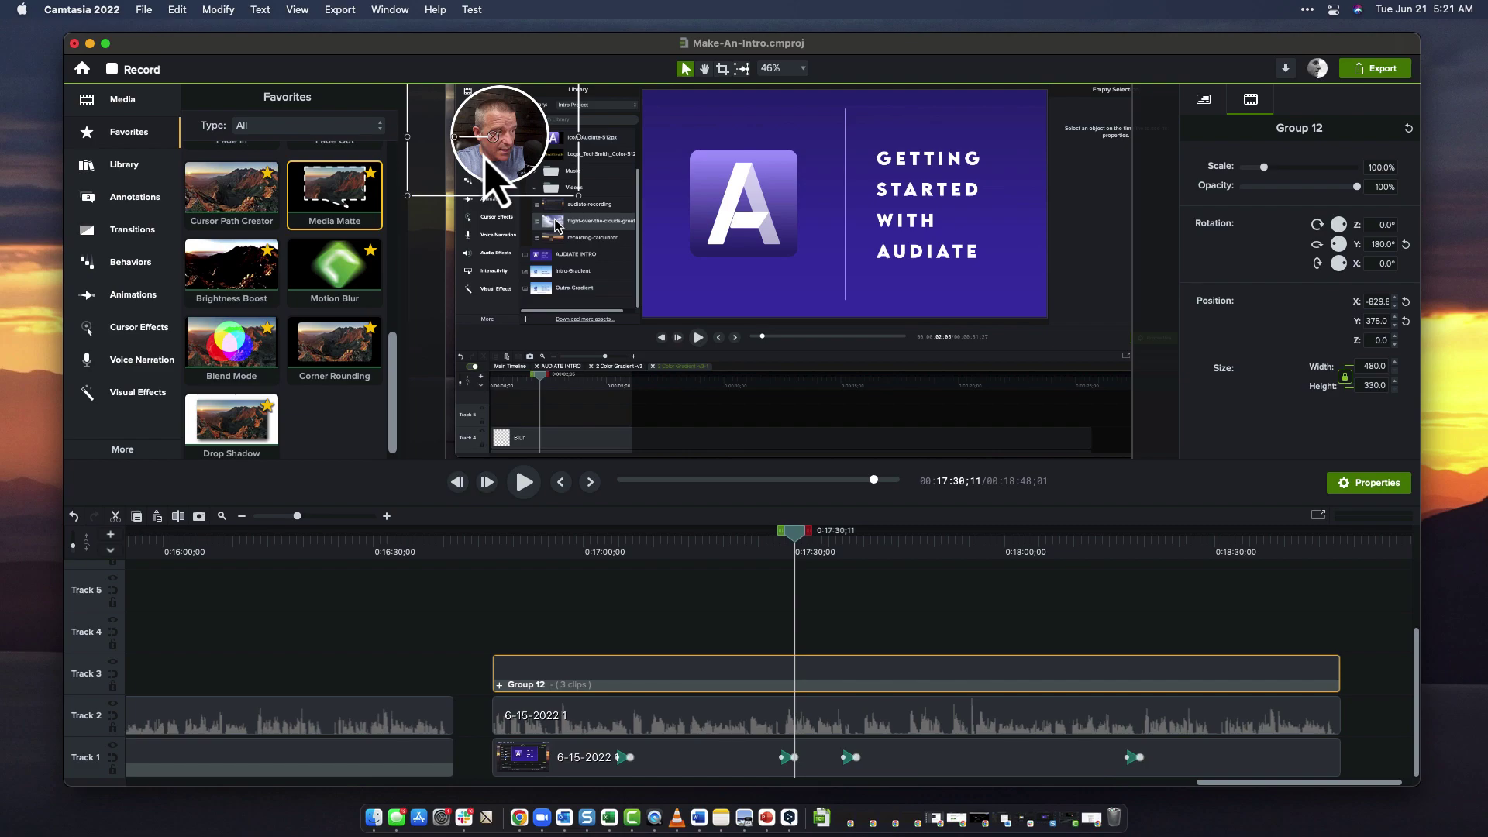